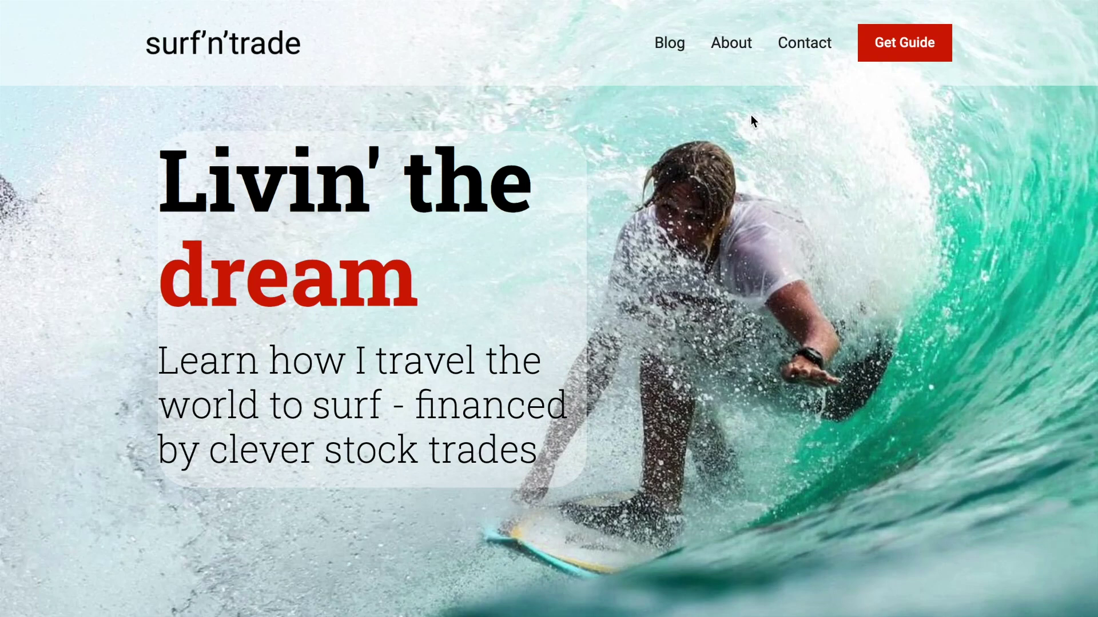
# Scroll down through the published surf'n'trade site and back up to the top
pyautogui.scroll(-10, 750, 120)
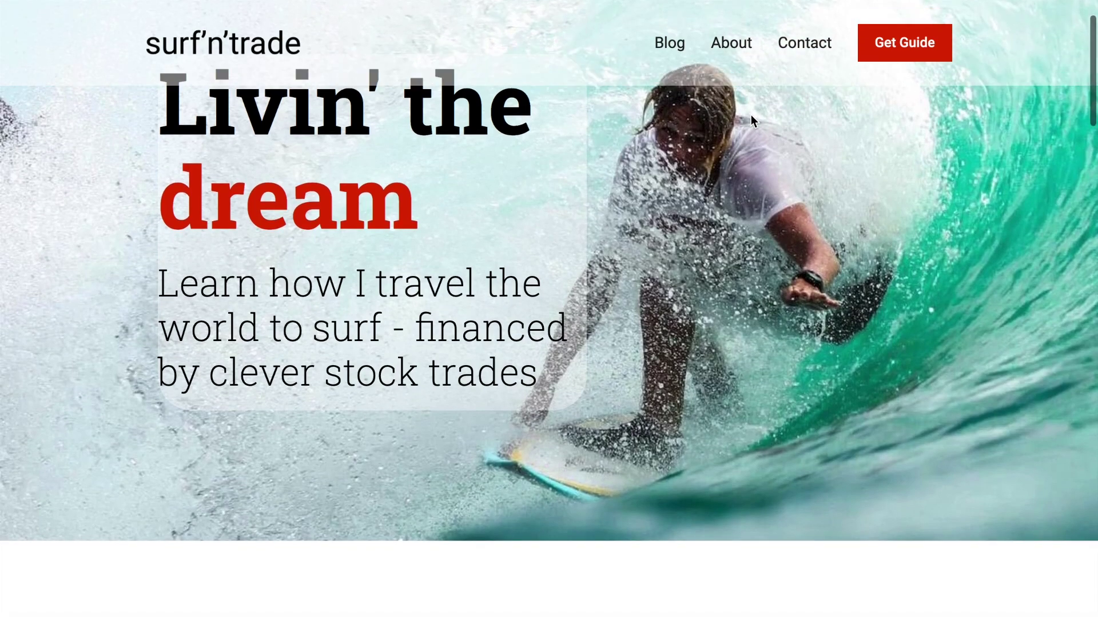
pyautogui.scroll(-7, 750, 120)
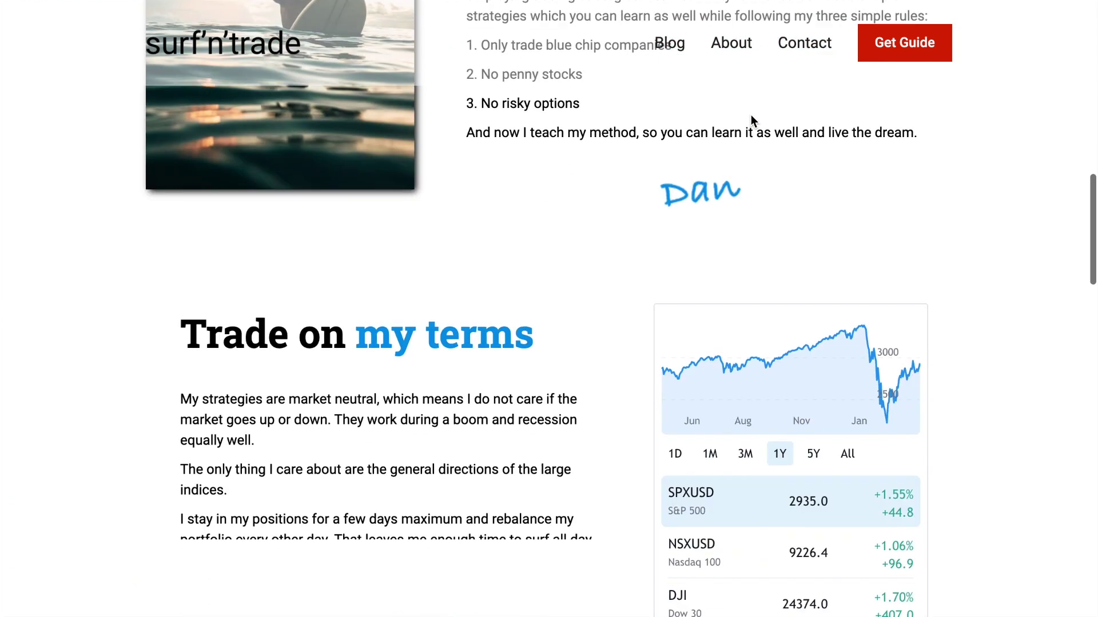
pyautogui.scroll(-10, 543, 260)
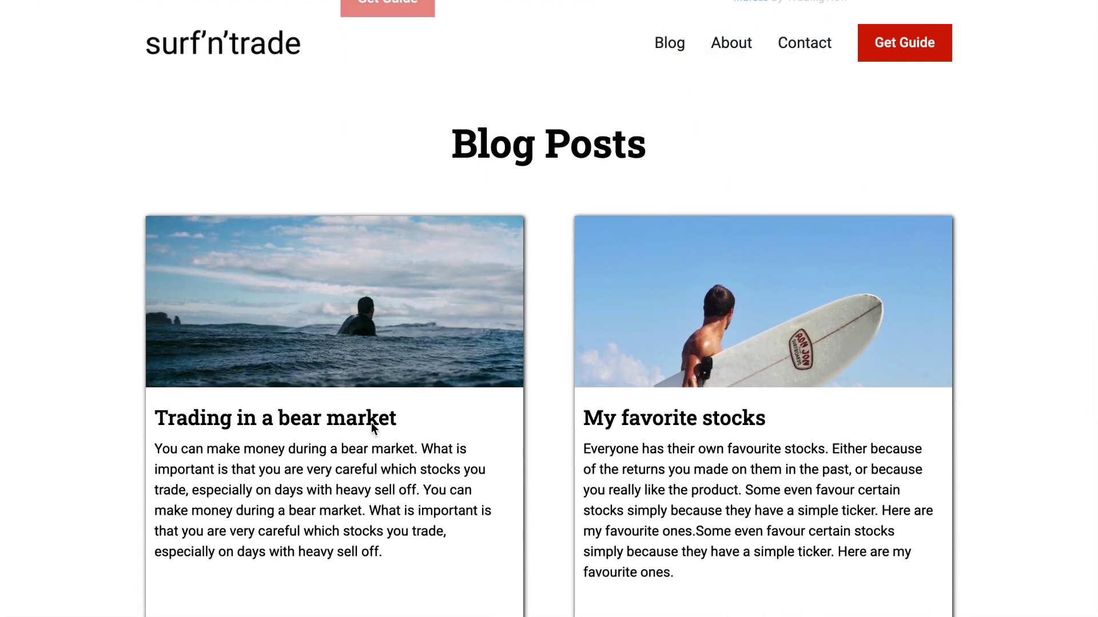
pyautogui.scroll(-2, 372, 424)
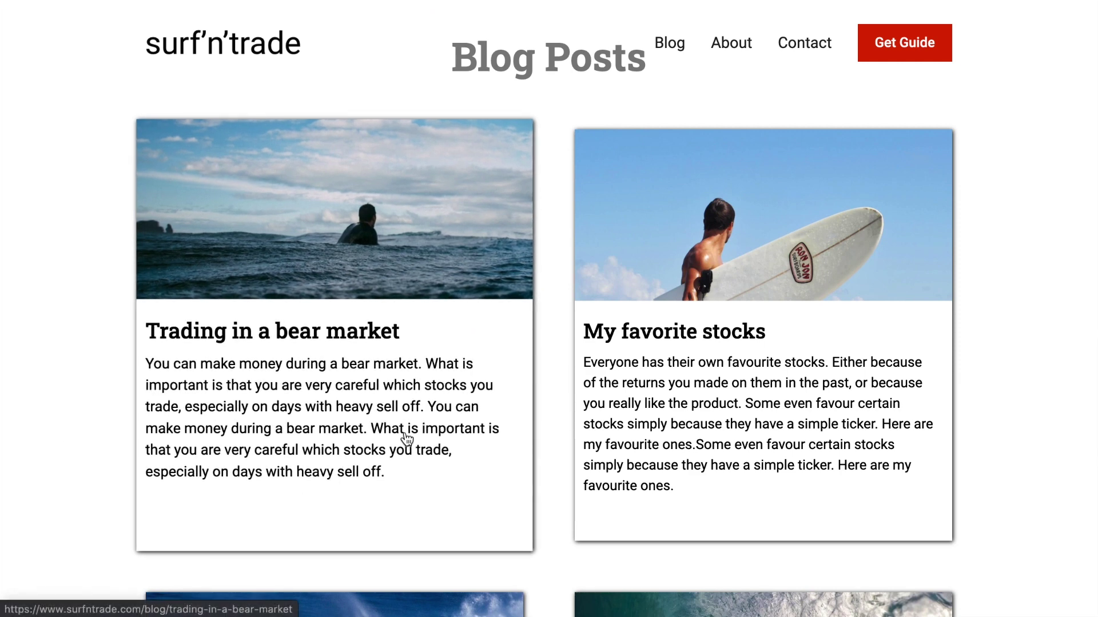
pyautogui.scroll(10, 406, 439)
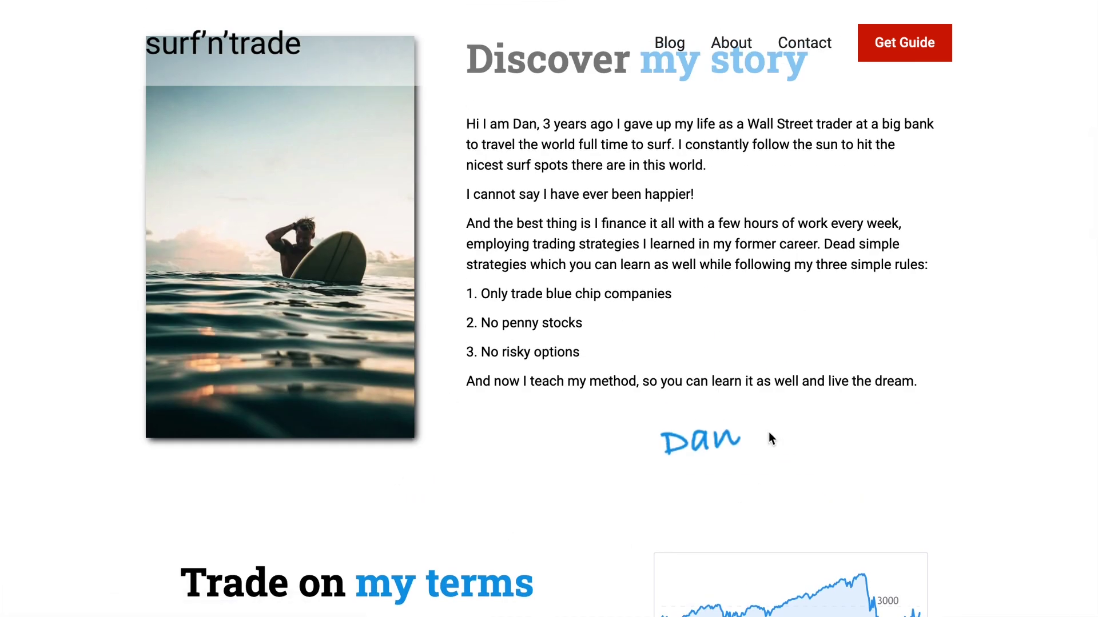
pyautogui.scroll(10, 768, 439)
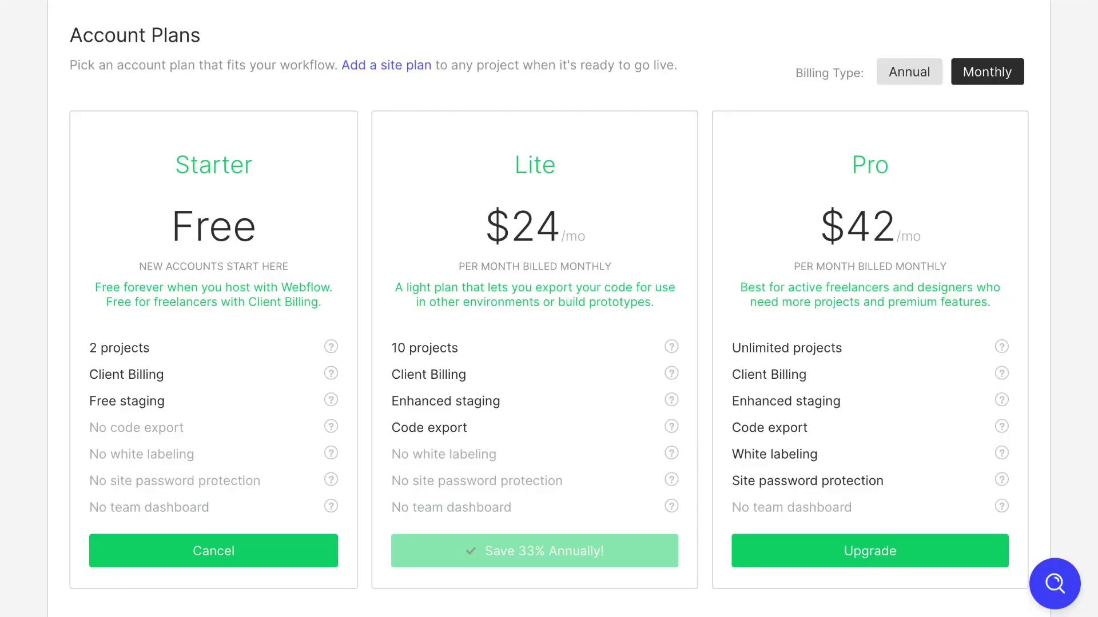
# Scroll the Account Plans page to compare code export across the Starter, Lite and Pro plans
pyautogui.scroll(1, 308, 131)
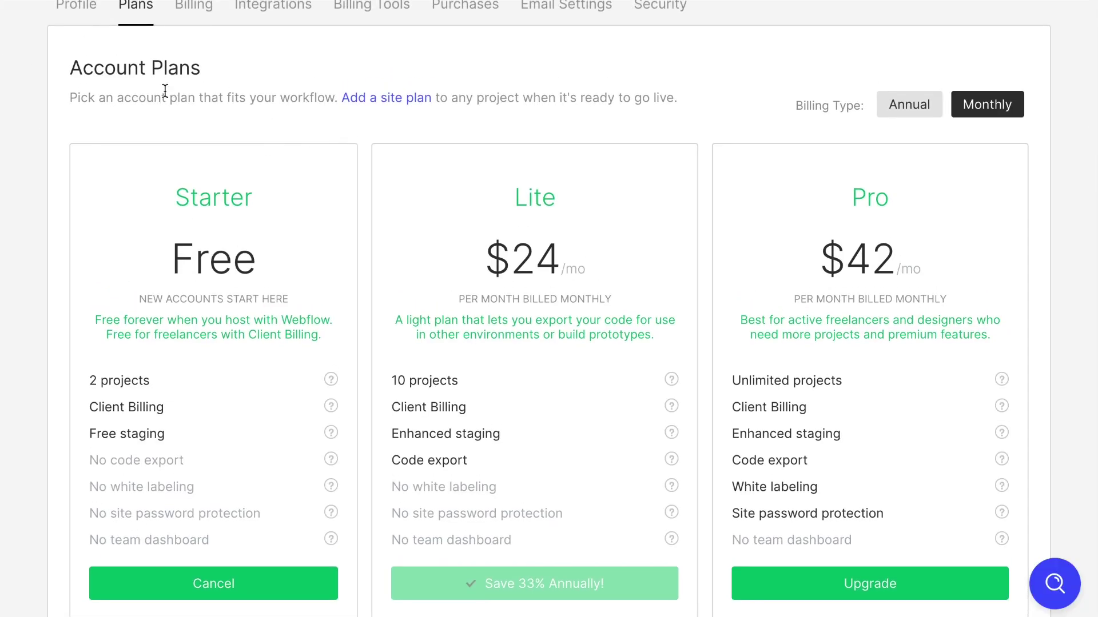
pyautogui.scroll(1, 166, 95)
pyautogui.scroll(-1, 191, 223)
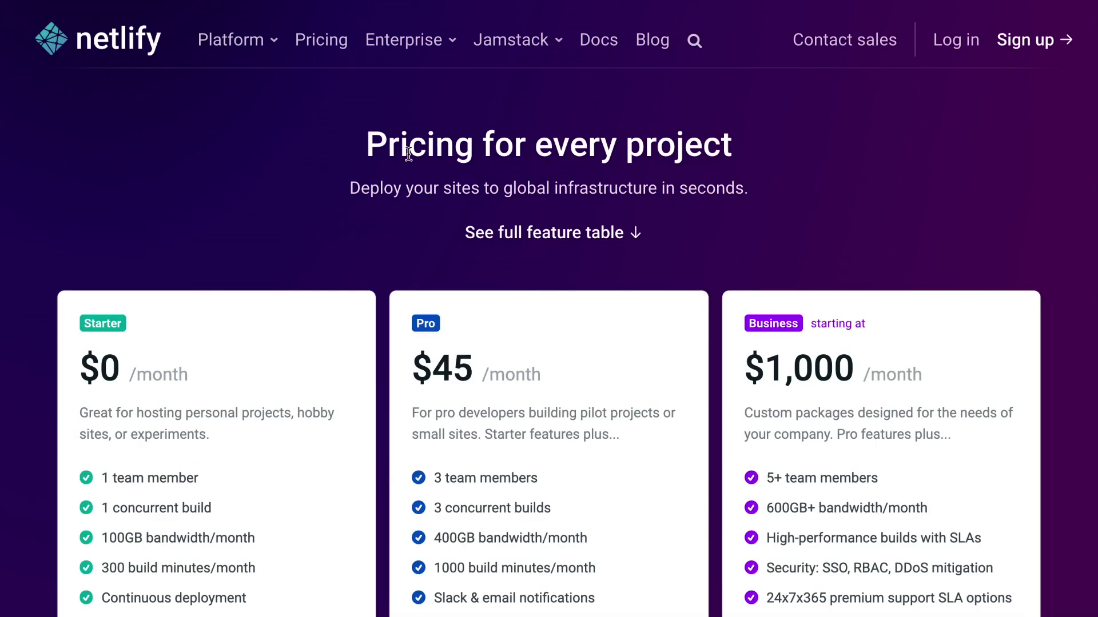
# Browse Netlify's homepage and review its Starter $0, Pro $45 and Business pricing plans
pyautogui.click(101, 48)
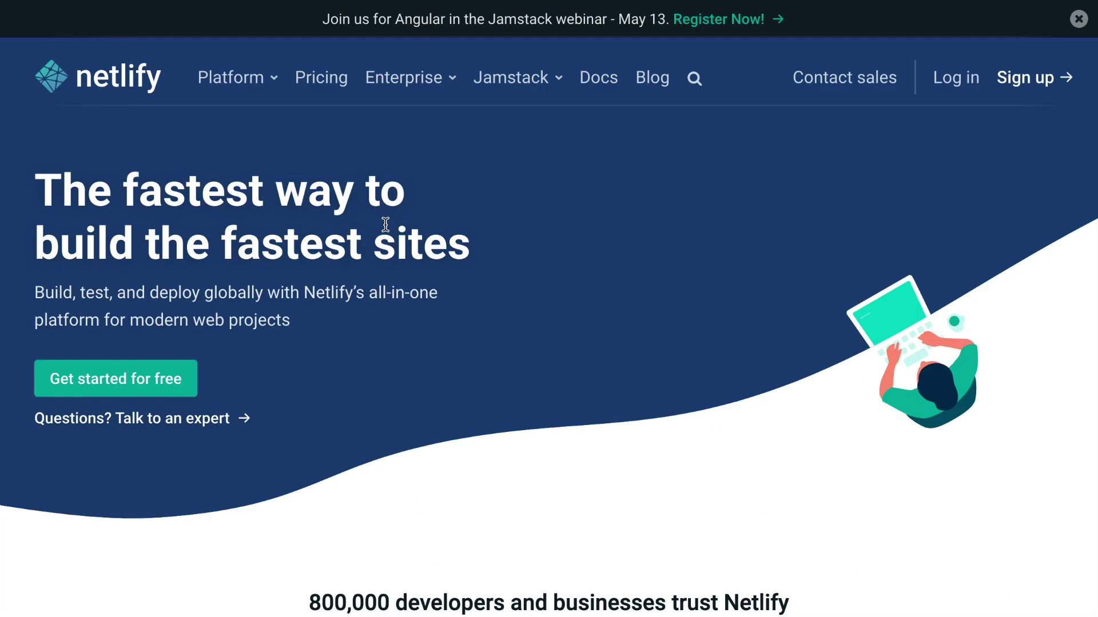
pyautogui.scroll(-1, 385, 224)
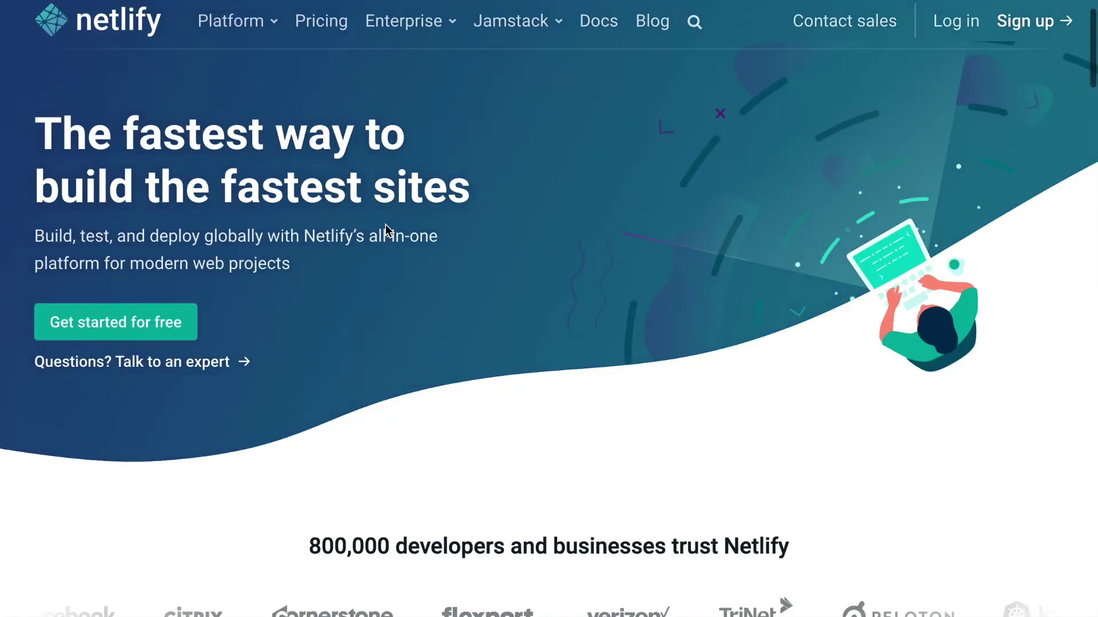
pyautogui.scroll(-3, 454, 260)
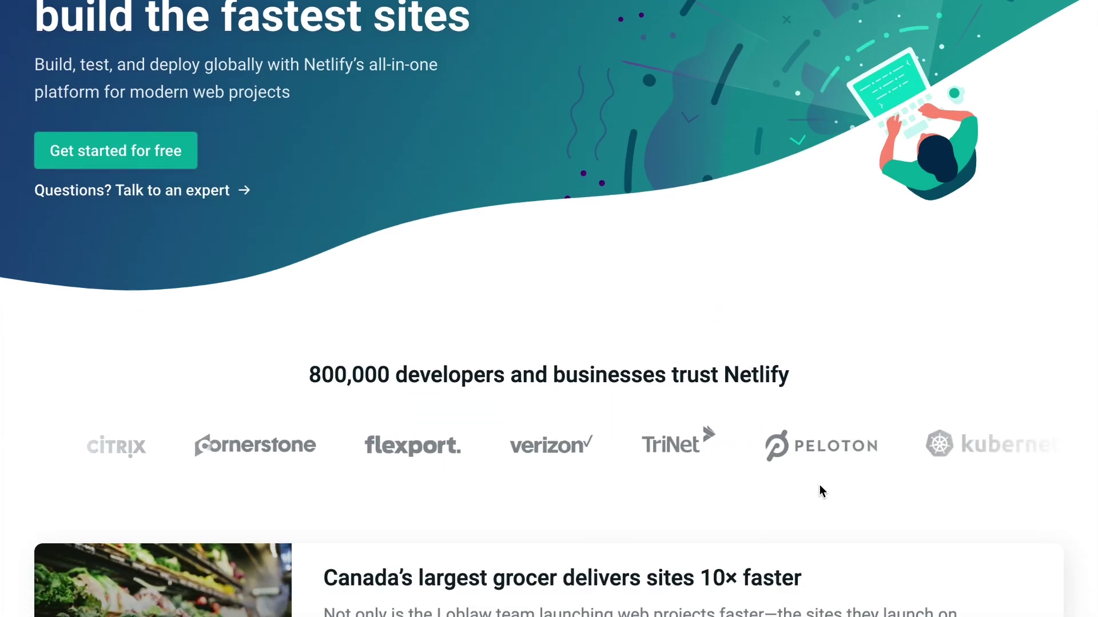
pyautogui.scroll(1, 841, 482)
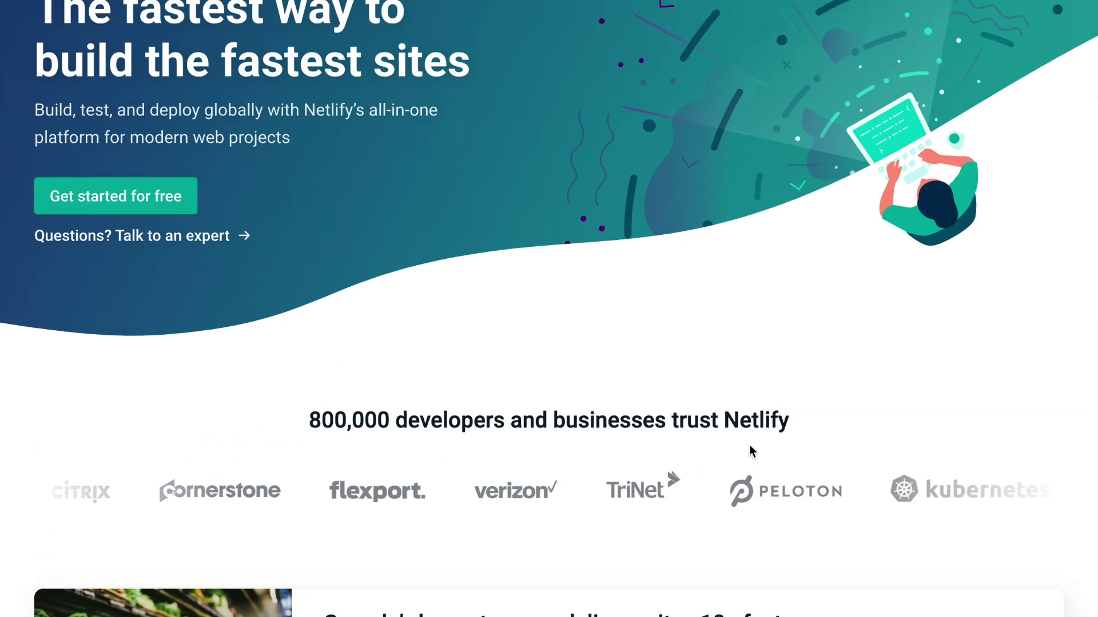
pyautogui.scroll(1, 609, 407)
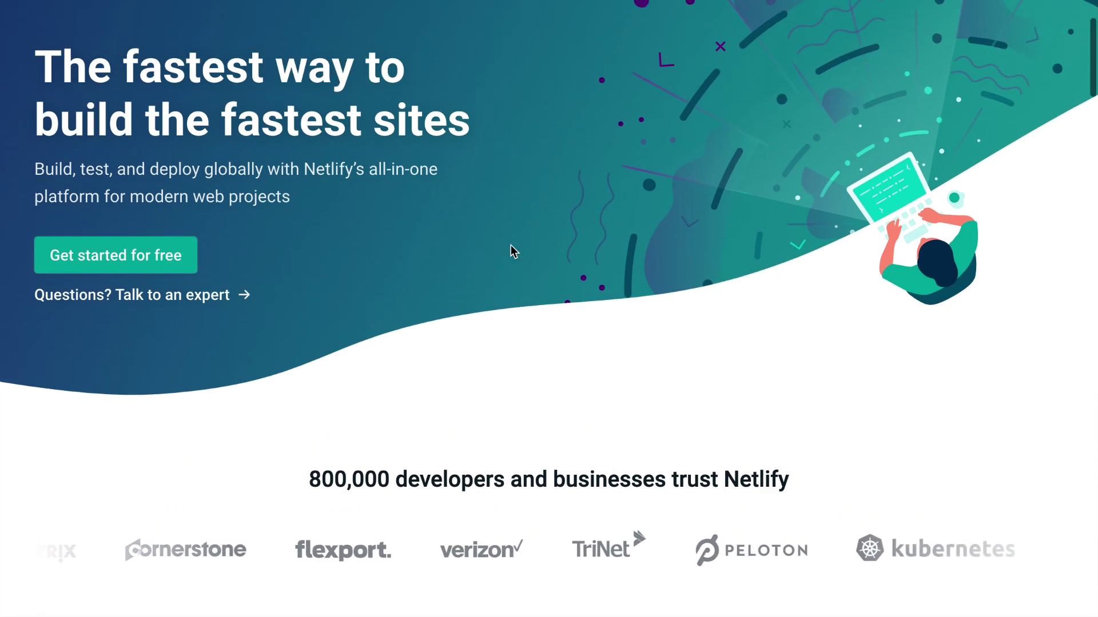
pyautogui.scroll(2, 349, 166)
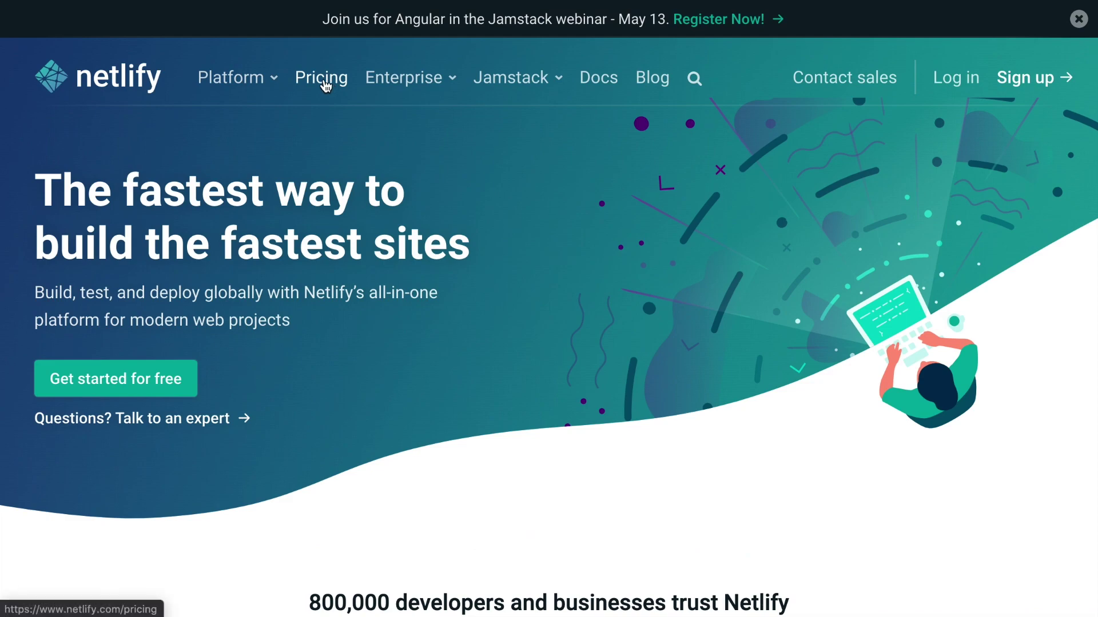
pyautogui.scroll(-3, 302, 287)
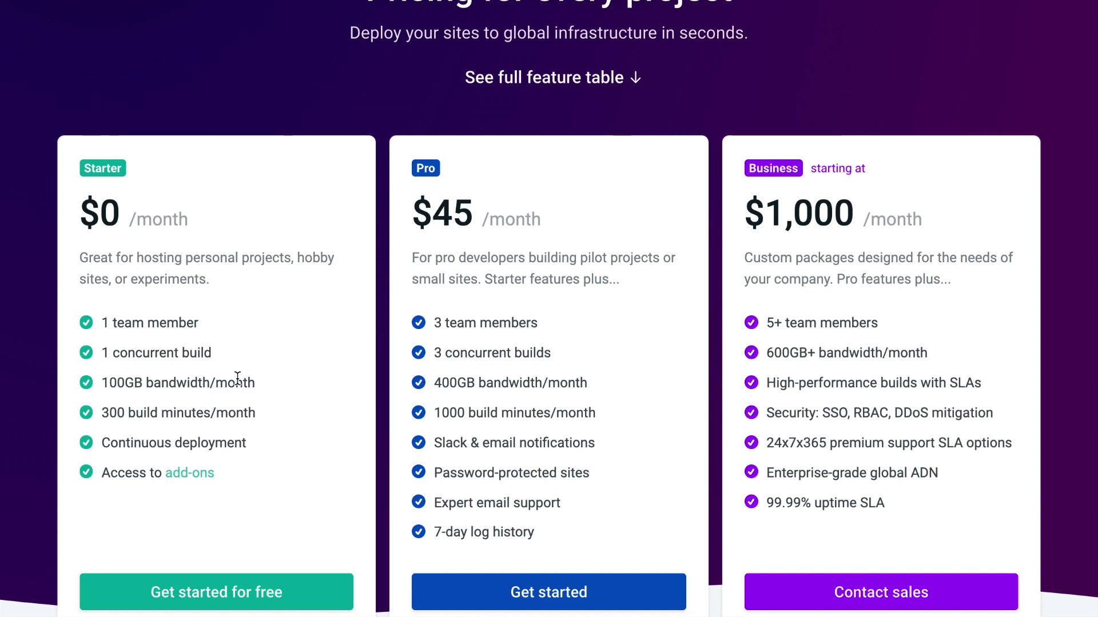
pyautogui.scroll(3, 238, 378)
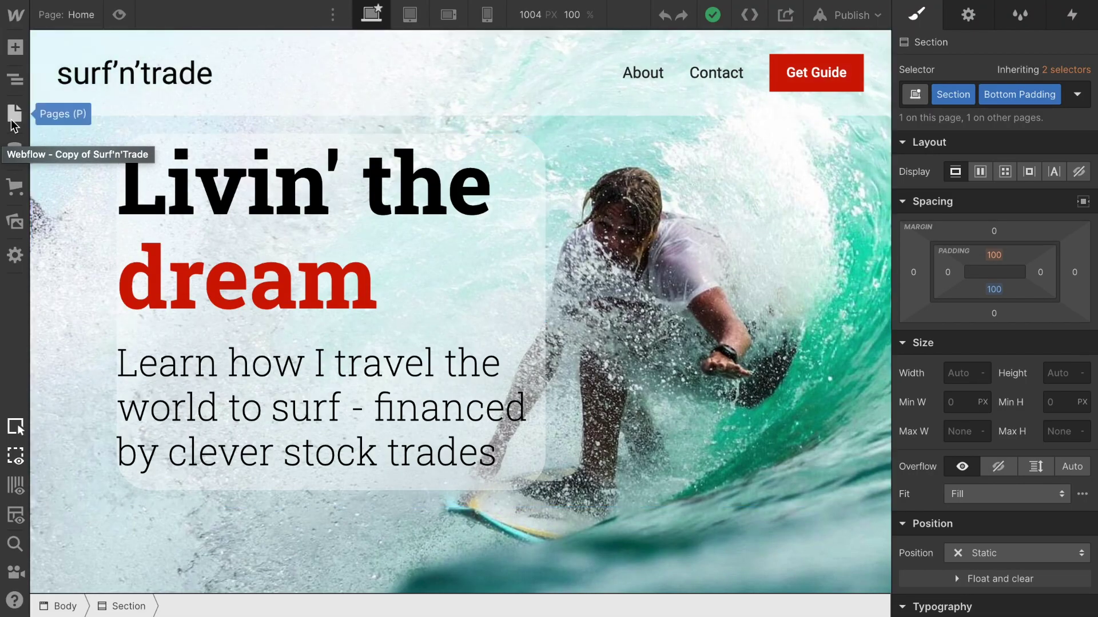
# Scroll the Home canvas, then view the site's pages and its CMS Collections
pyautogui.scroll(-5, 220, 249)
pyautogui.scroll(-2, 215, 436)
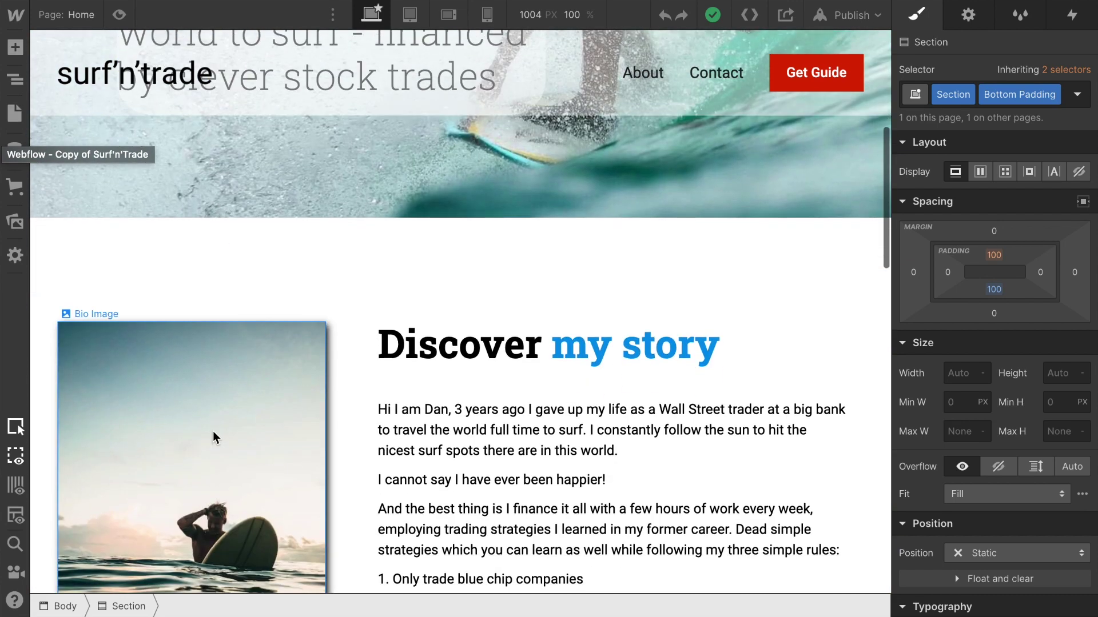
pyautogui.scroll(-9, 375, 435)
pyautogui.scroll(-2, 375, 441)
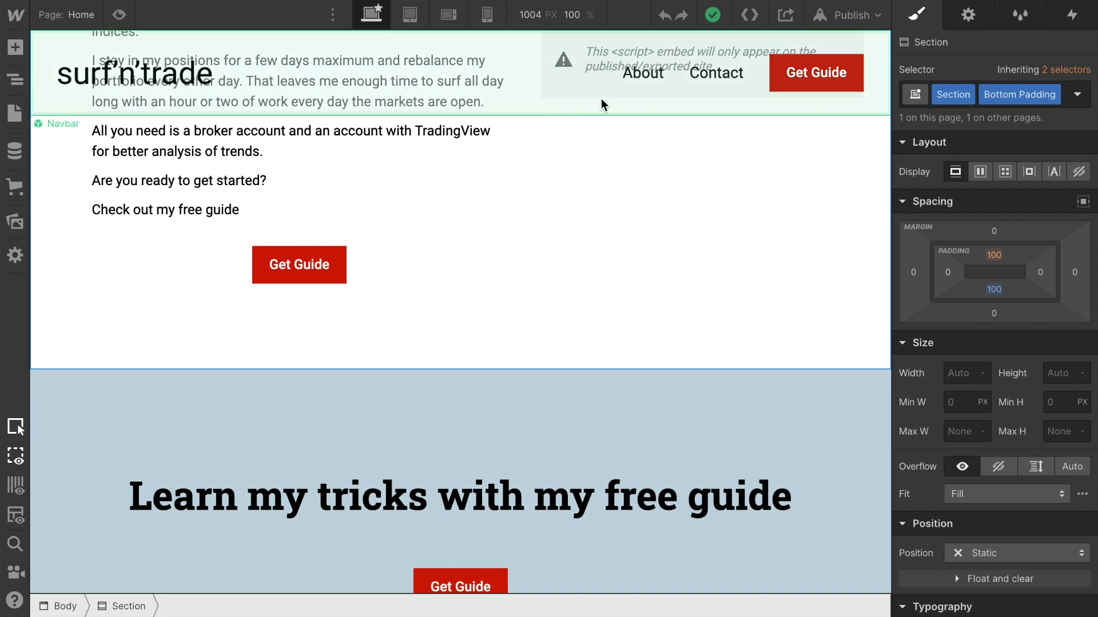
pyautogui.click(14, 114)
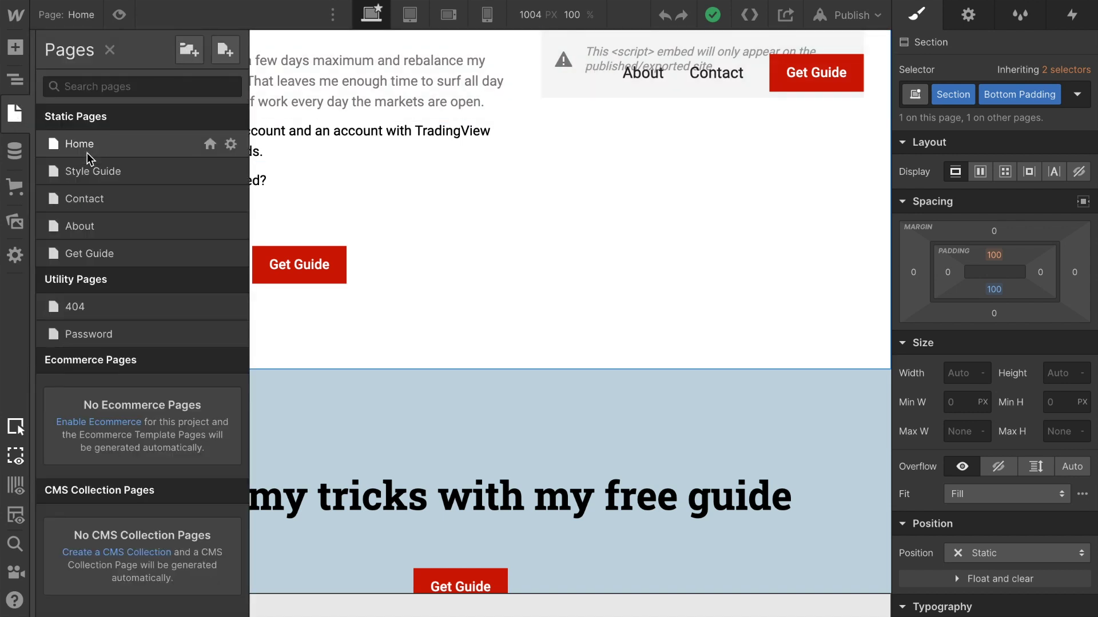
pyautogui.click(15, 150)
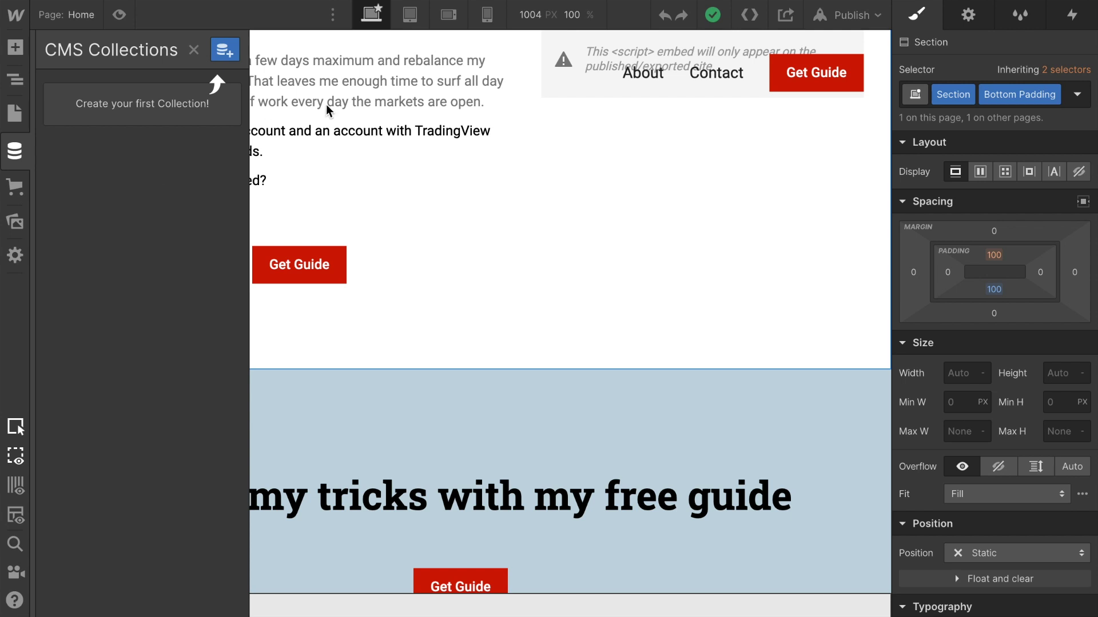
# Return to the pages list and open the Contact page for editing
pyautogui.click(627, 250)
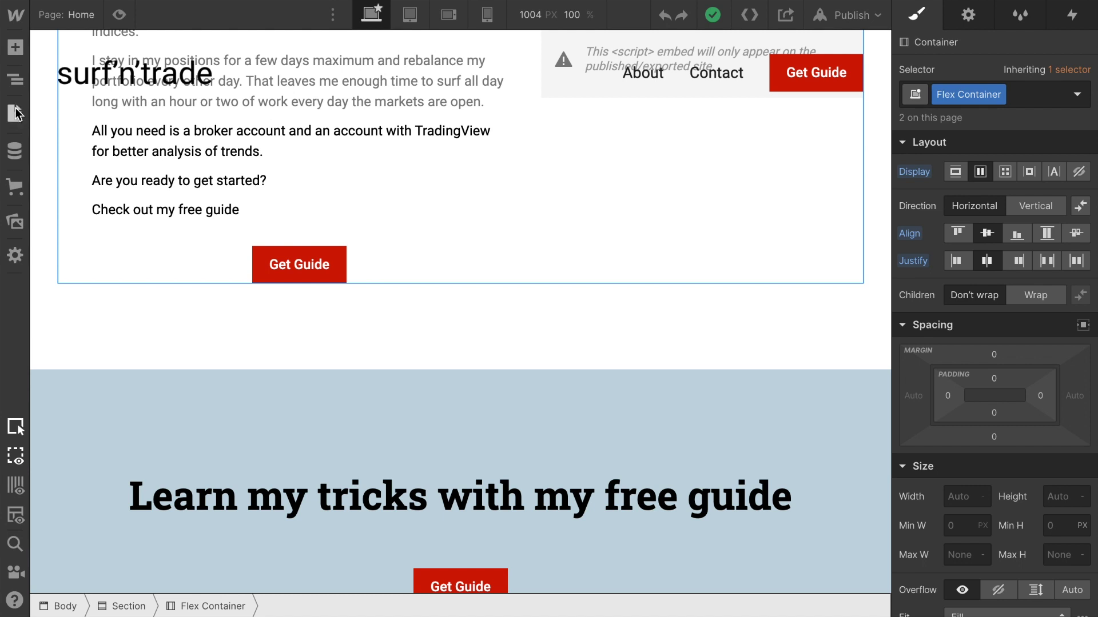
pyautogui.click(17, 117)
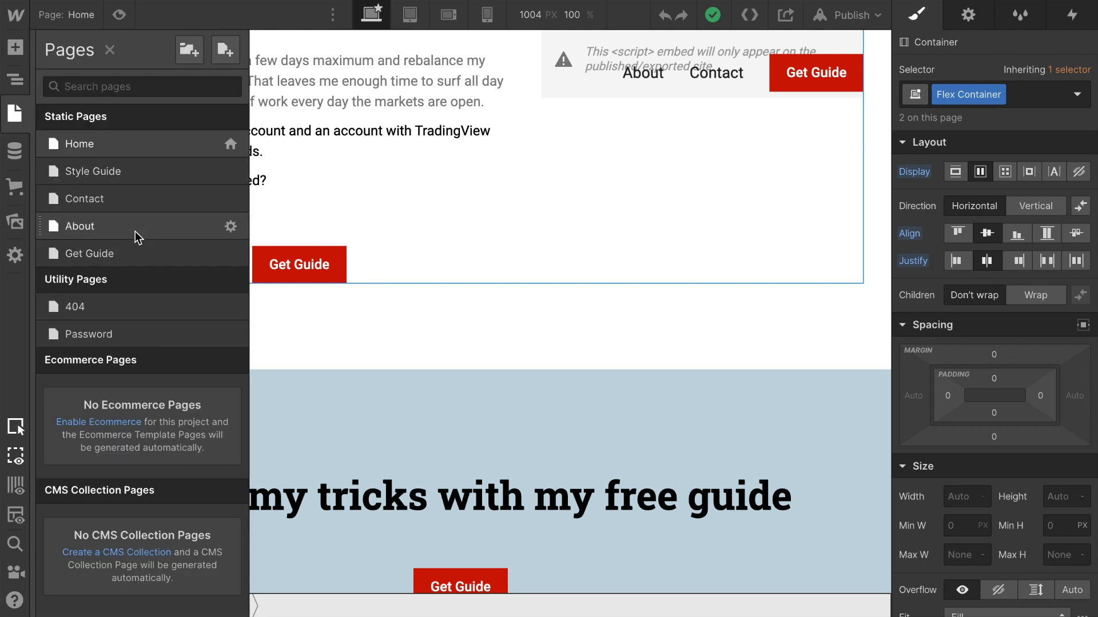
pyautogui.click(137, 200)
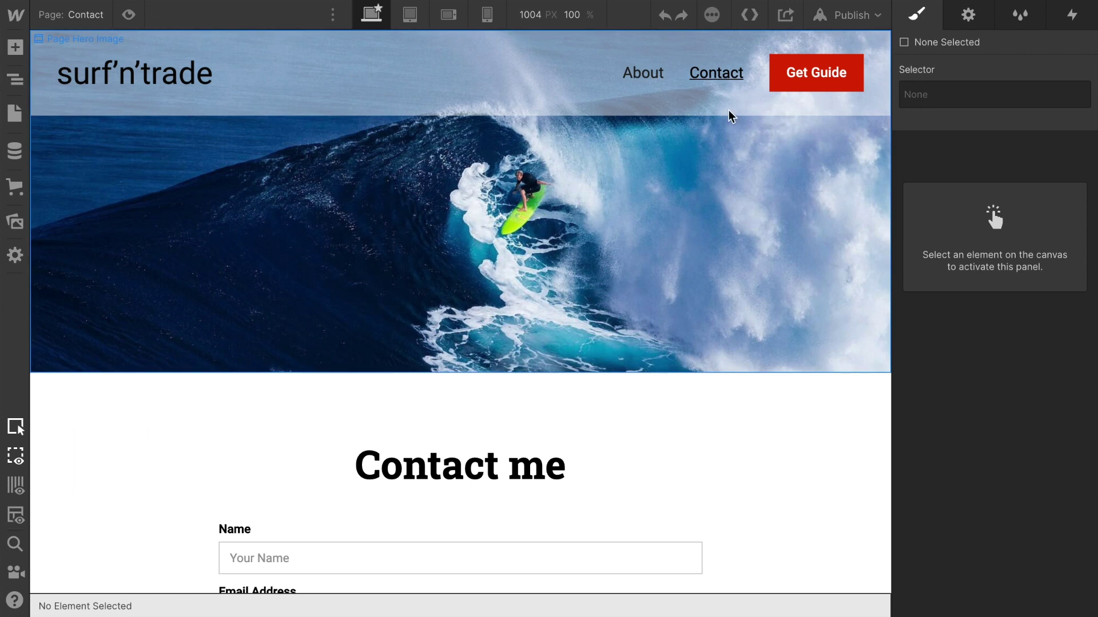
# Select the Contact page's form to show its settings: name Contact Form, method GET
pyautogui.scroll(-3, 517, 373)
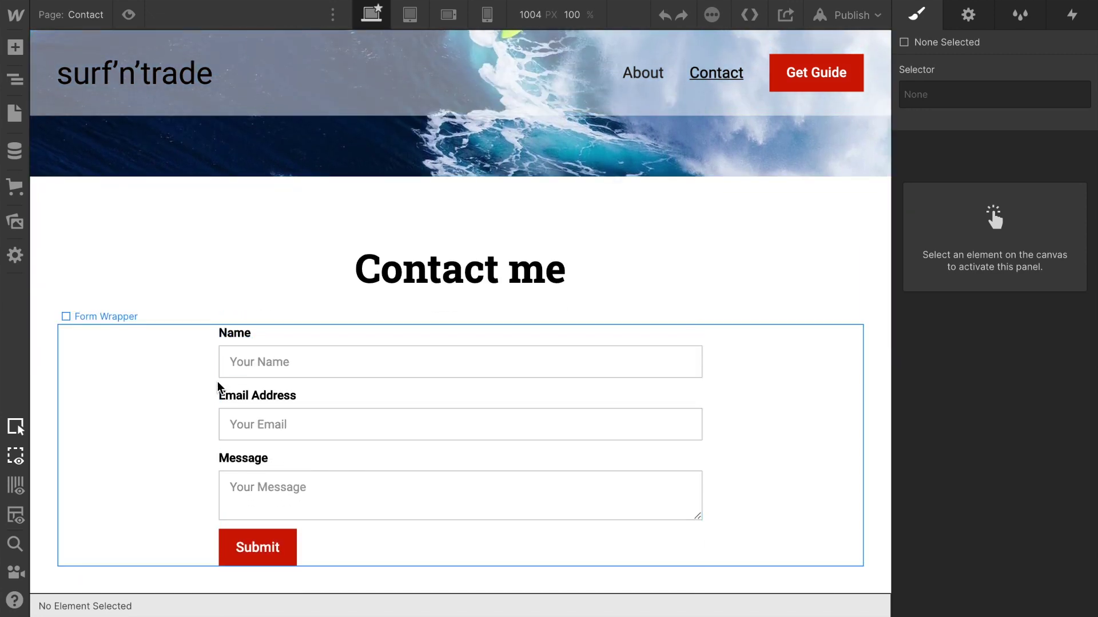
pyautogui.click(223, 455)
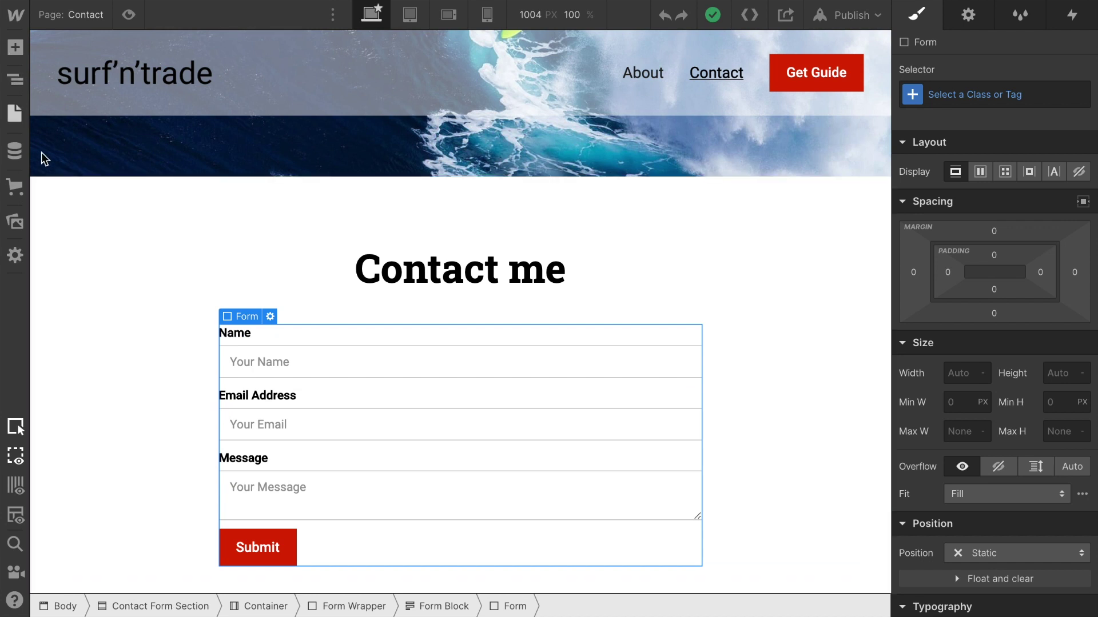
pyautogui.click(15, 79)
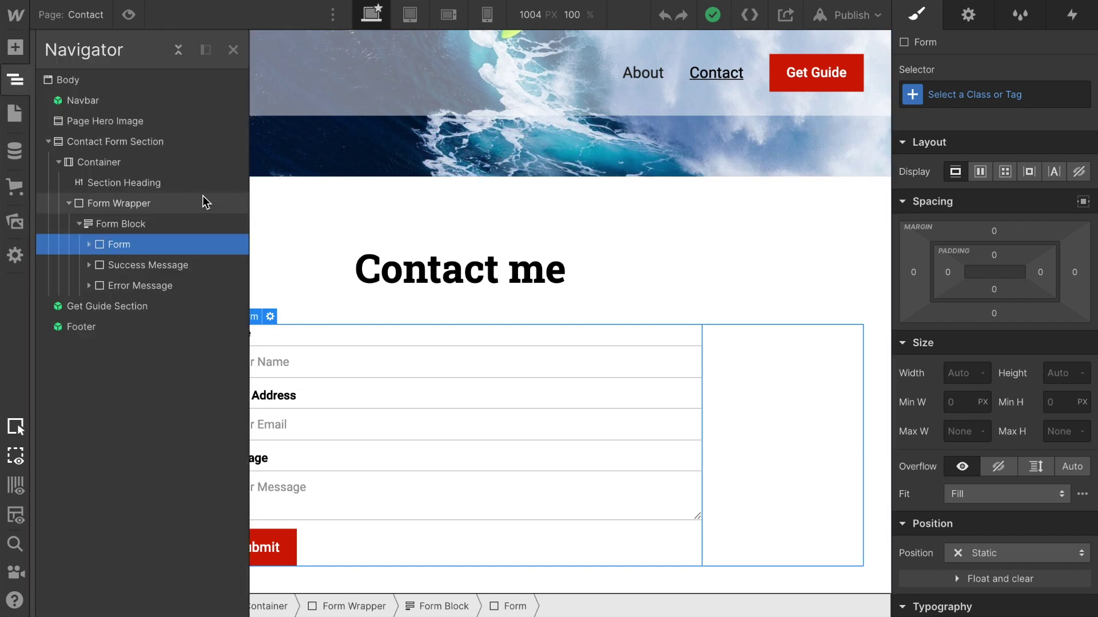
pyautogui.click(968, 16)
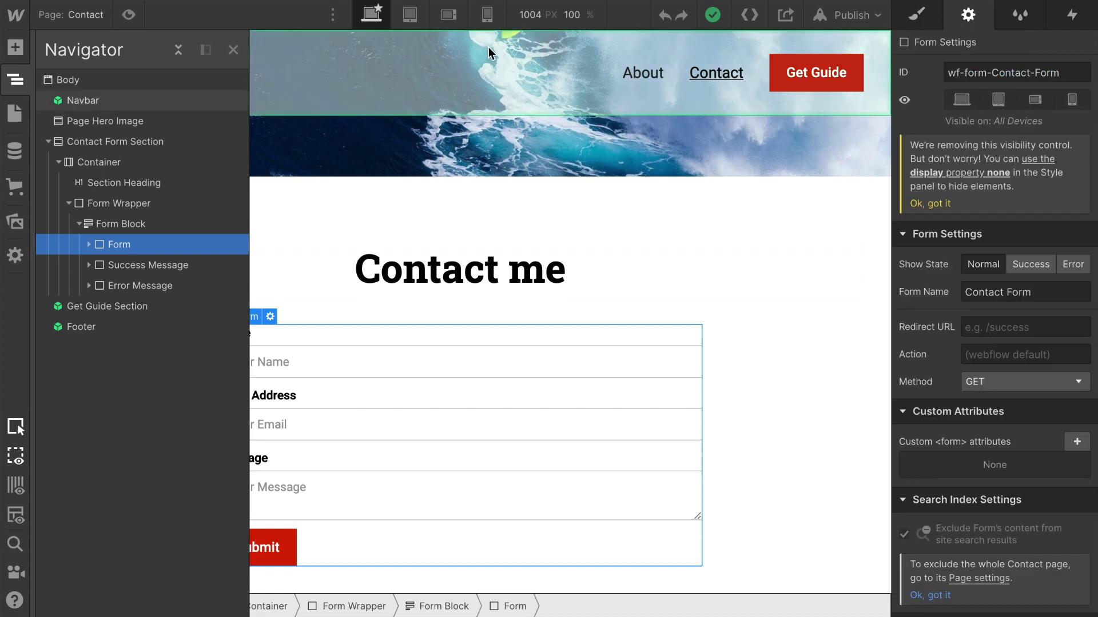
# Set the Contact Form's method to POST and its Action to /#
pyautogui.click(233, 51)
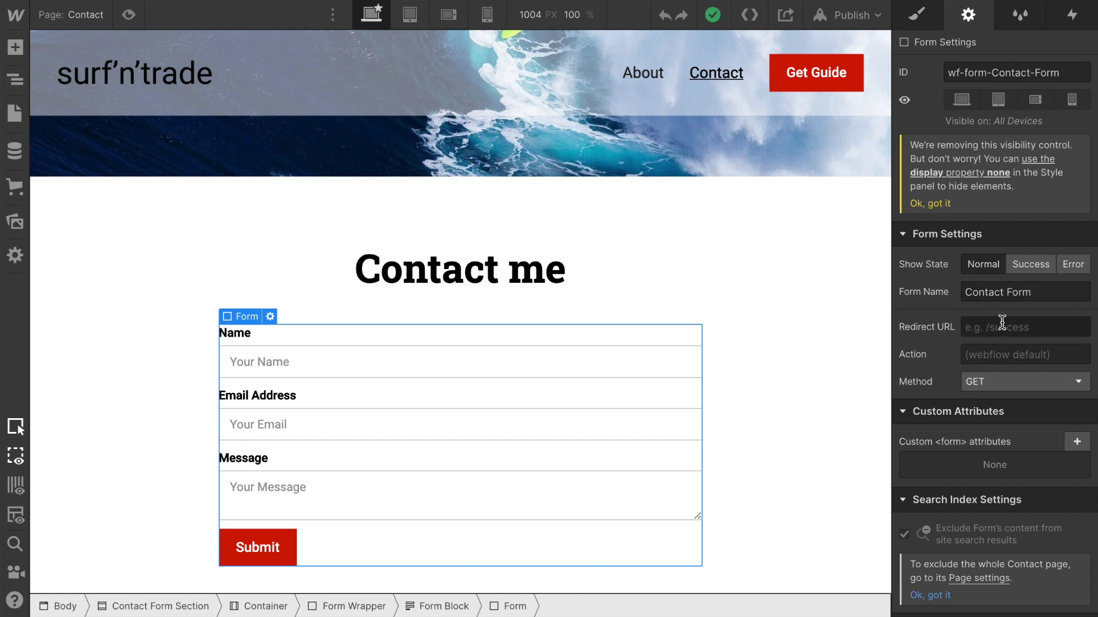
pyautogui.click(999, 380)
pyautogui.click(1000, 423)
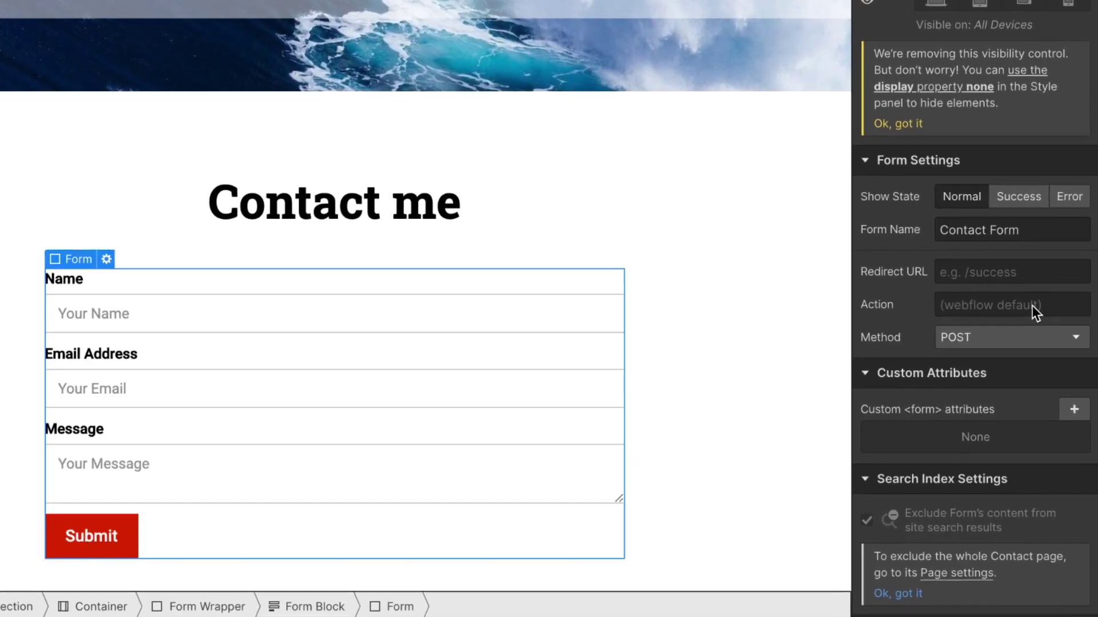
pyautogui.click(997, 277)
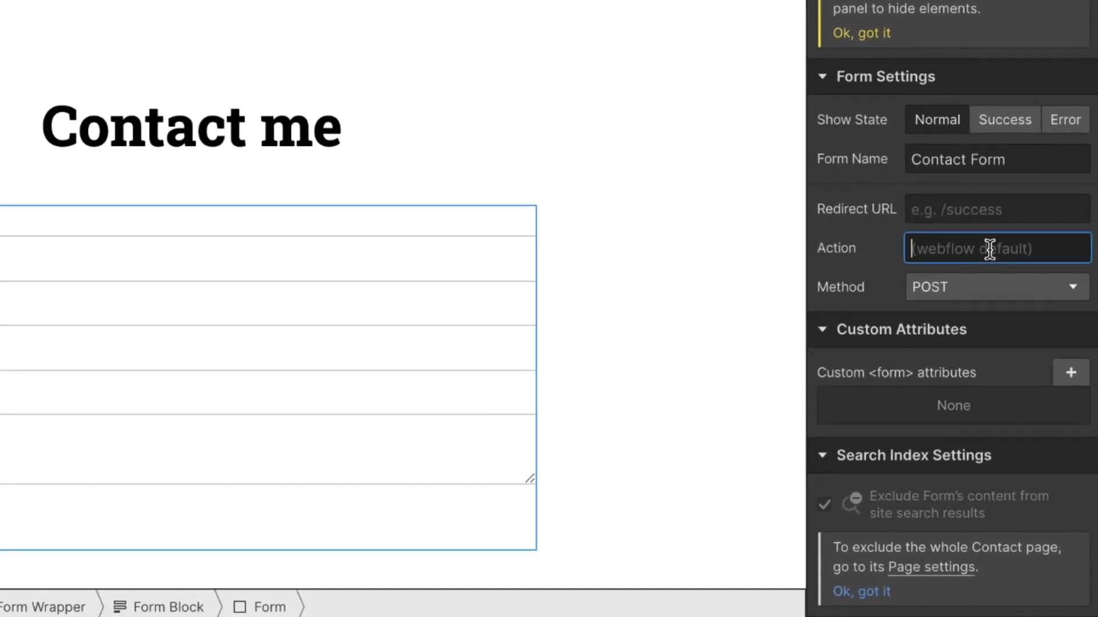
pyautogui.write('/')
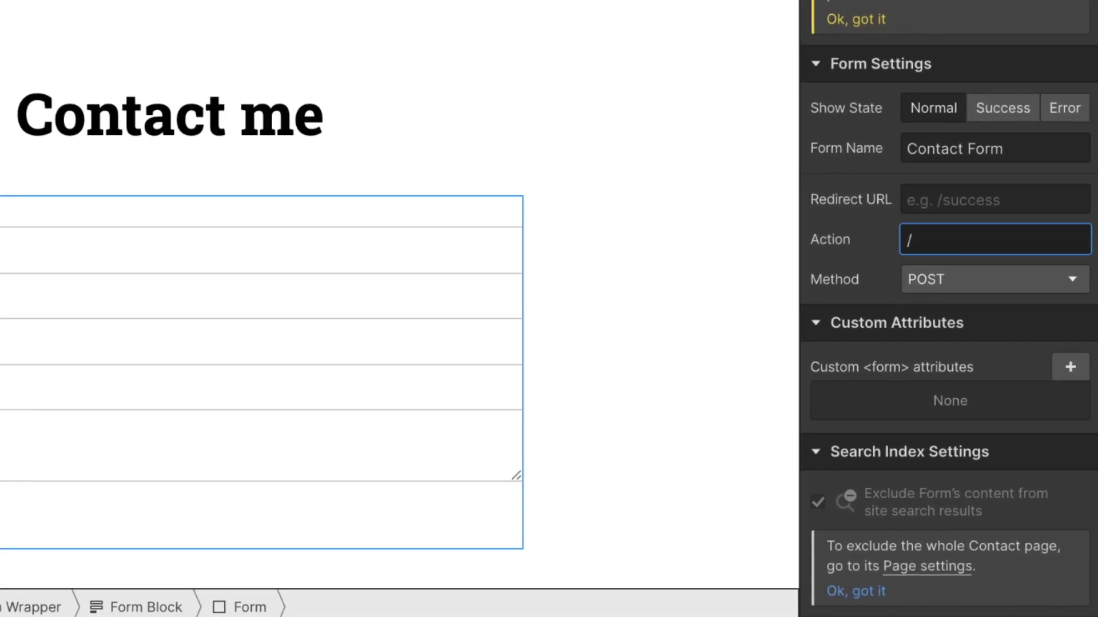
pyautogui.write('#')
pyautogui.click(1070, 368)
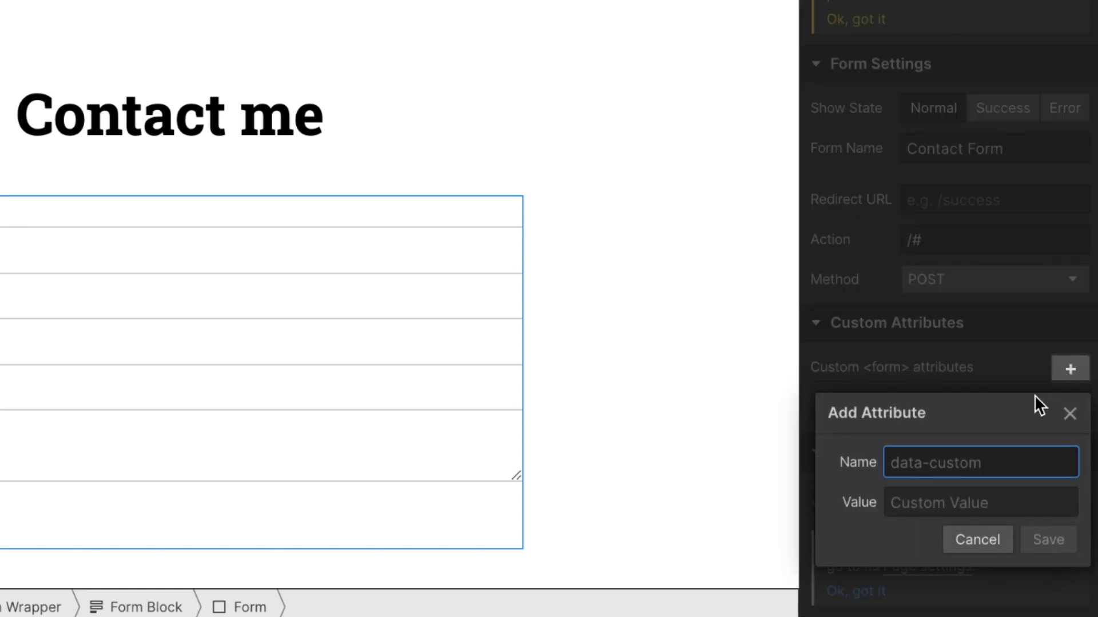
# Add the custom attribute data-netlify with value true to the Contact Form
pyautogui.write('data-netlify')
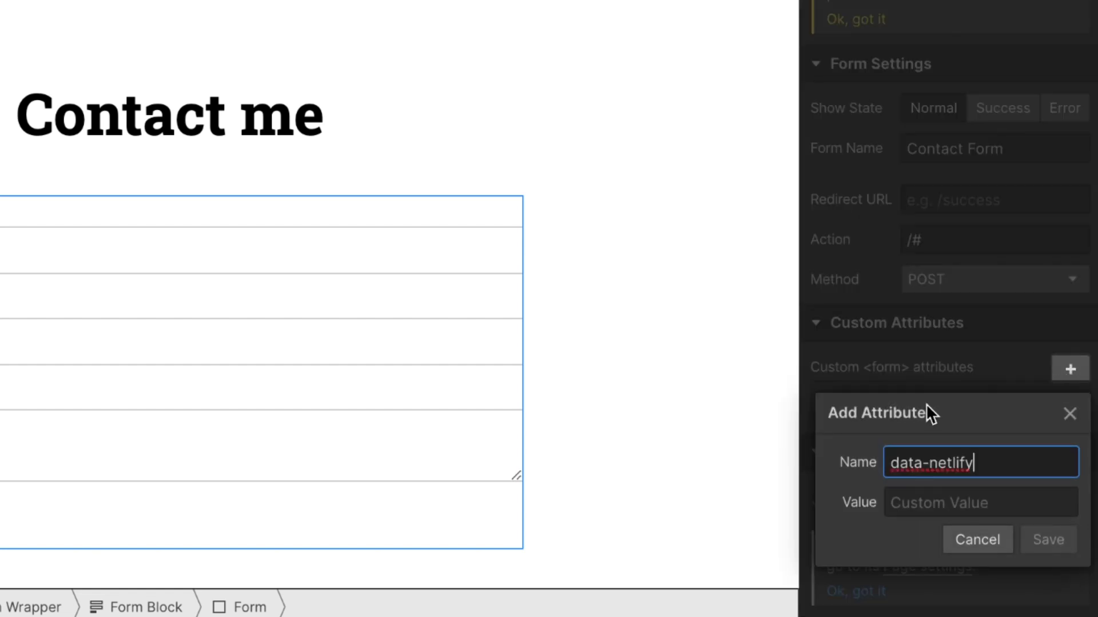
pyautogui.click(966, 511)
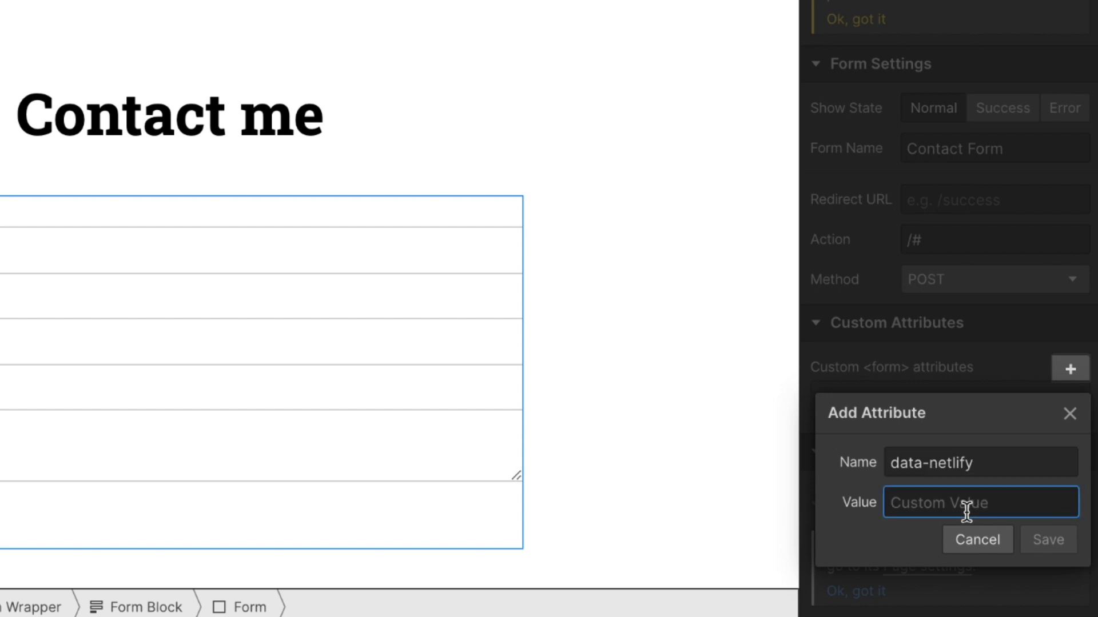
pyautogui.write('true')
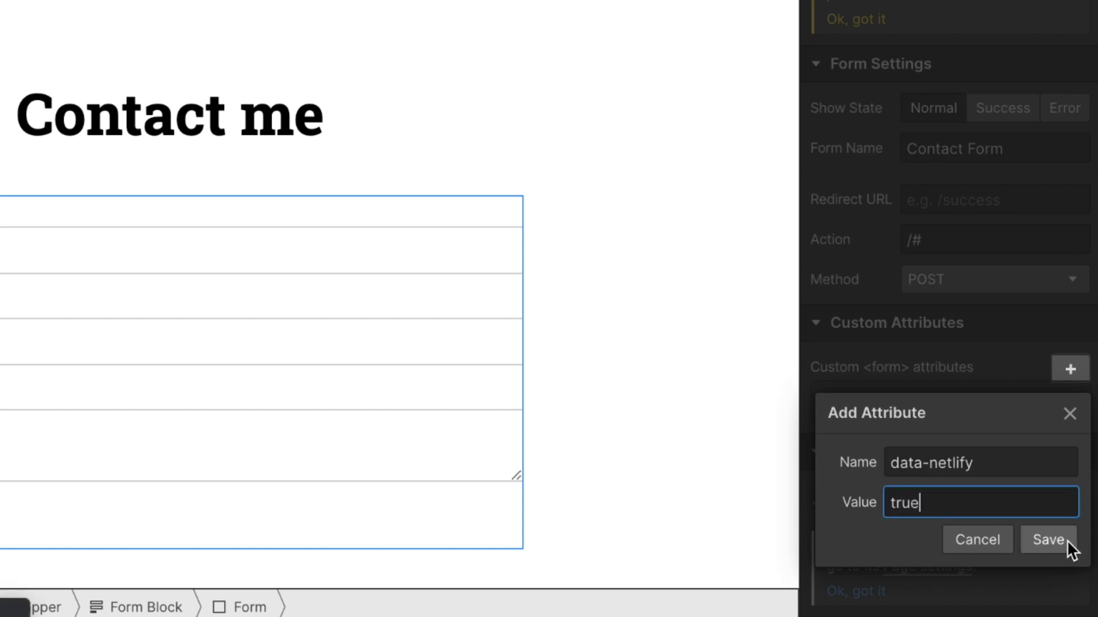
pyautogui.click(1067, 540)
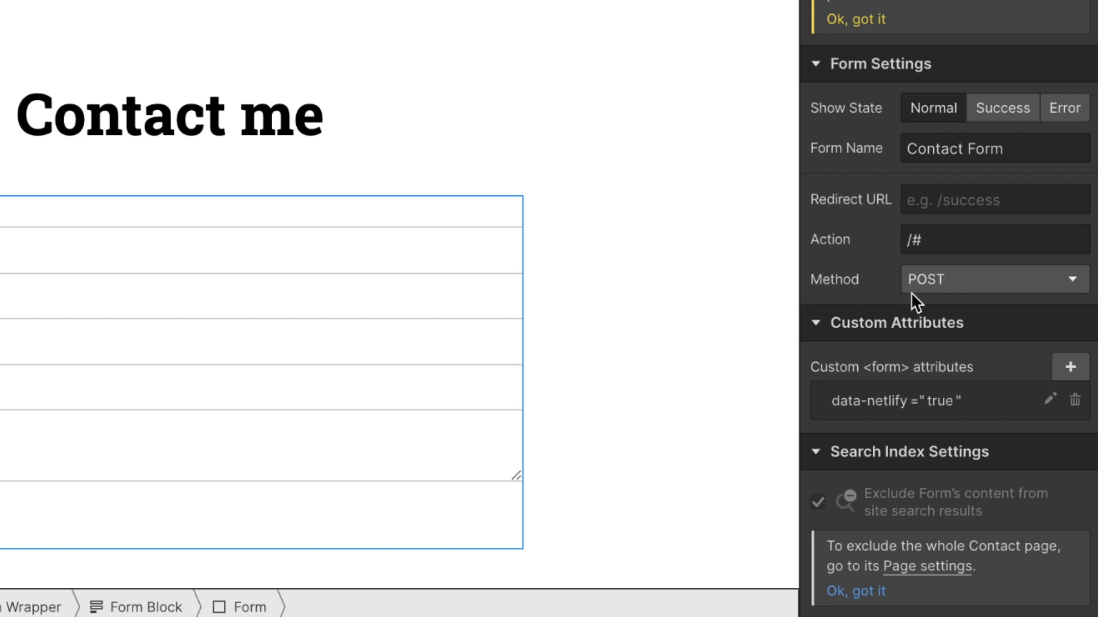
# Confirm the Contact Form's submit method stays POST
pyautogui.click(935, 286)
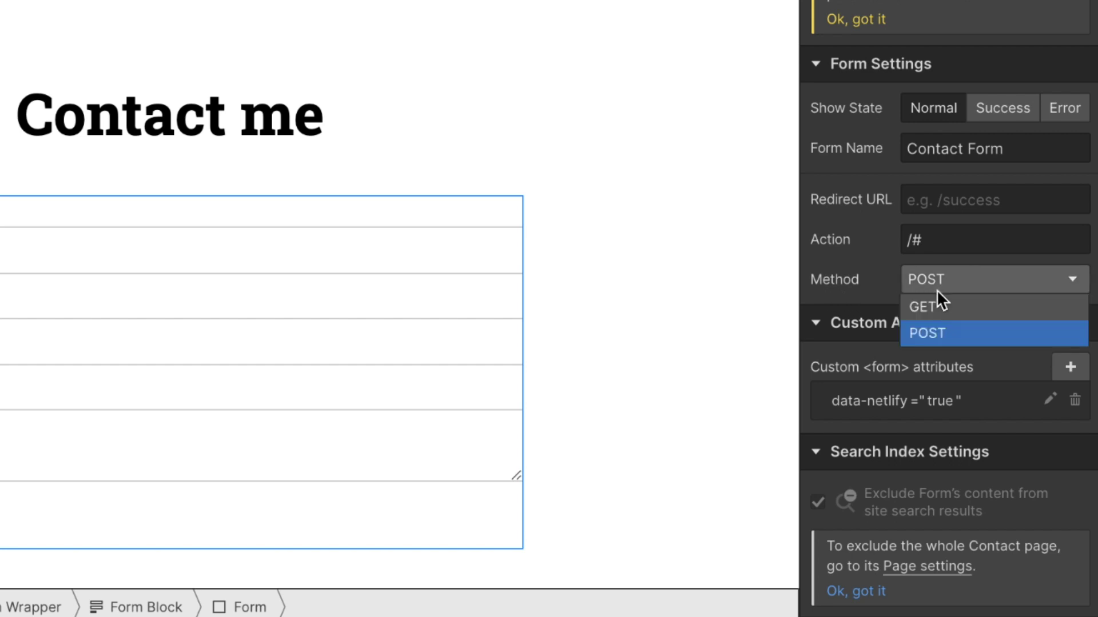
pyautogui.click(938, 334)
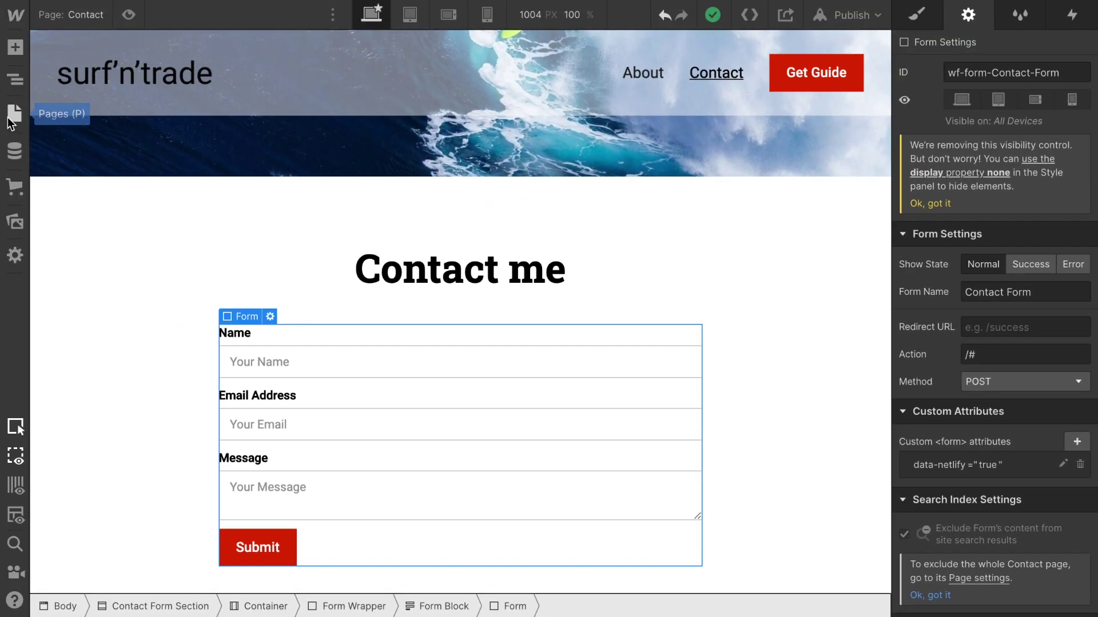
pyautogui.click(10, 123)
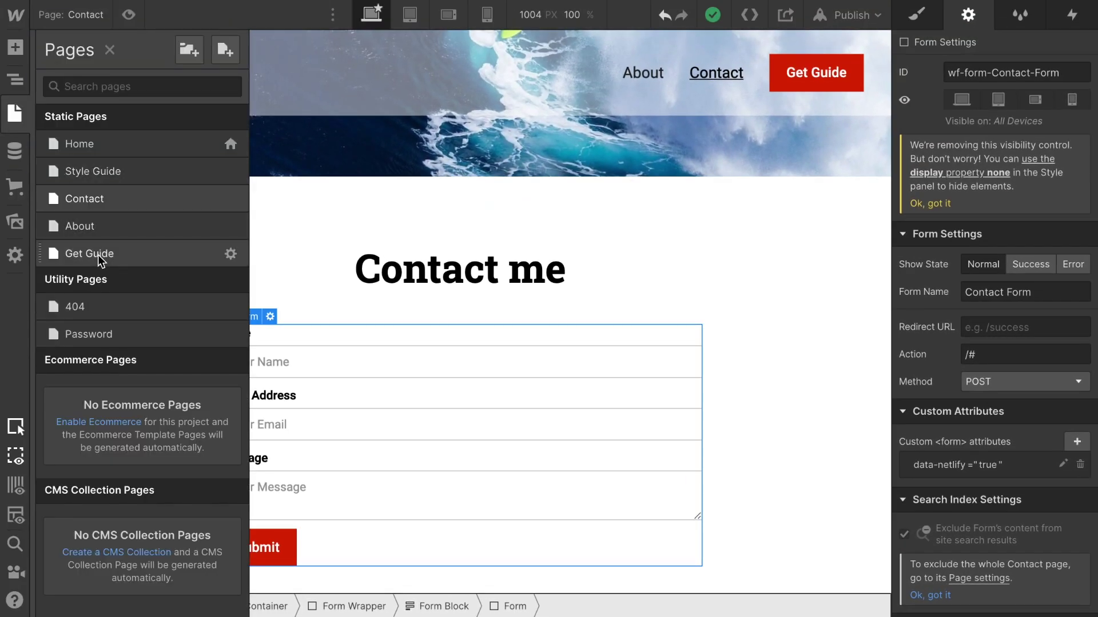
# Open the Get Guide page and scroll down through it
pyautogui.click(97, 255)
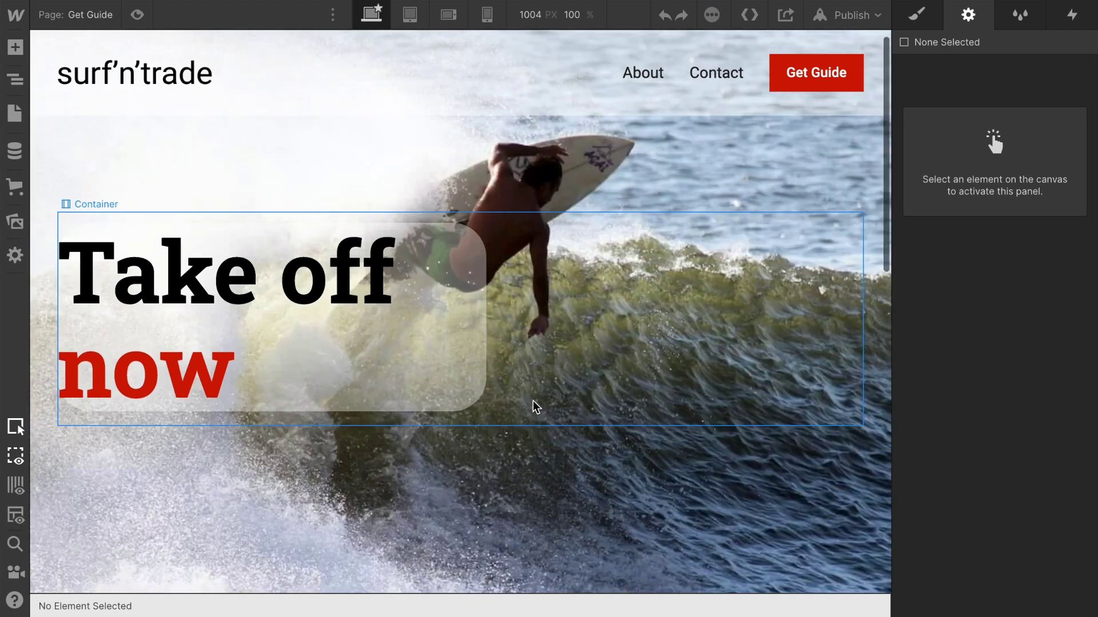
pyautogui.scroll(-5, 534, 405)
pyautogui.scroll(-6, 534, 406)
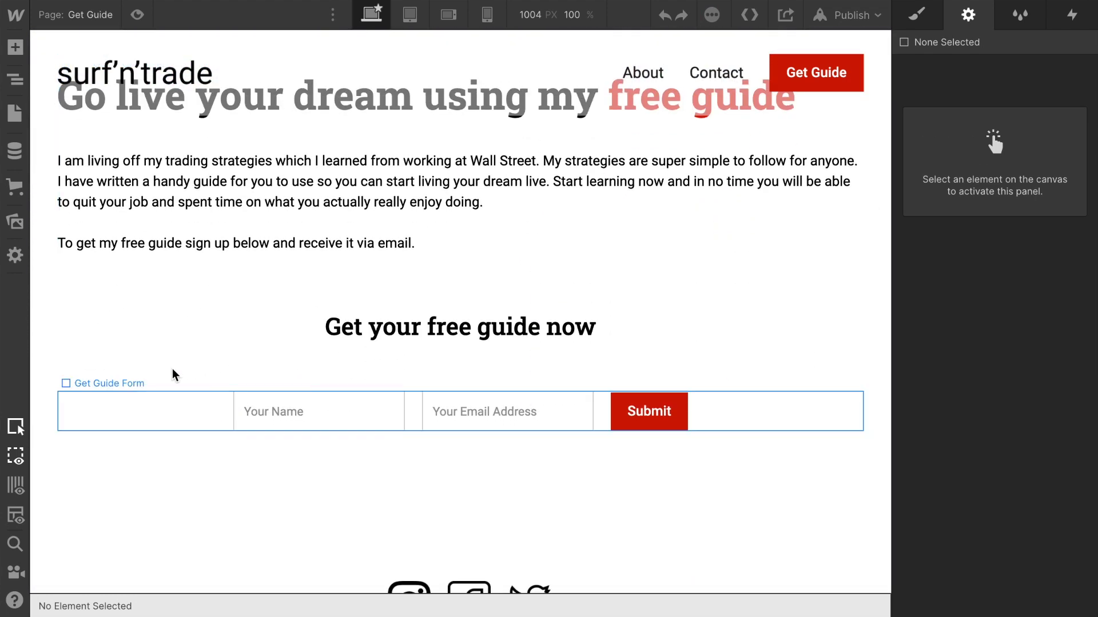
# Select the Get Guide Form via the Navigator to check it has no custom attributes
pyautogui.click(13, 78)
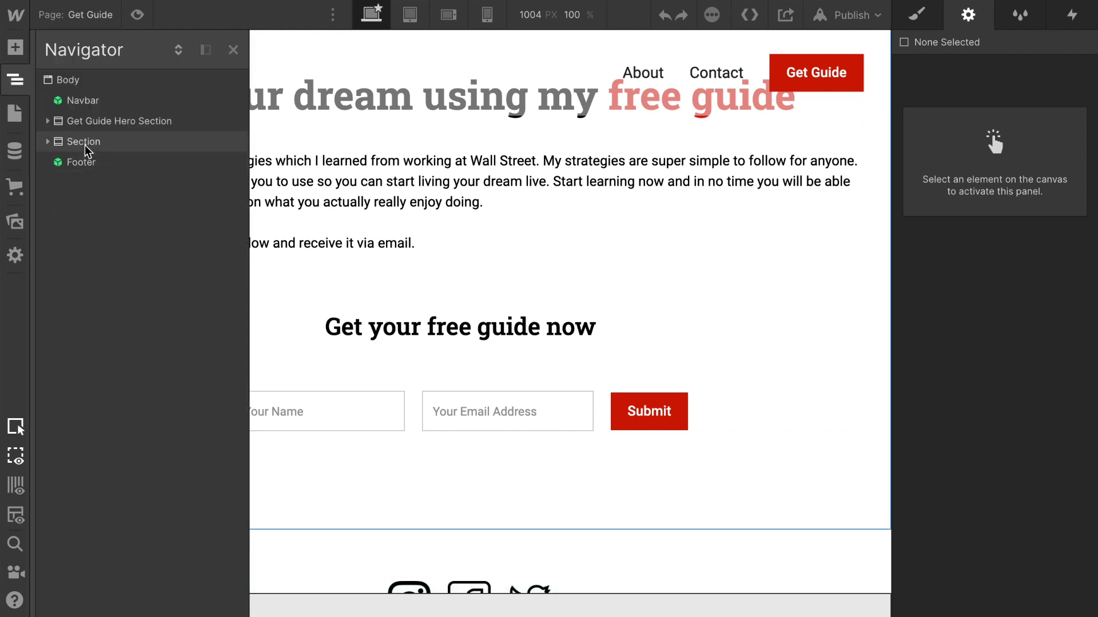
pyautogui.click(48, 142)
pyautogui.click(58, 162)
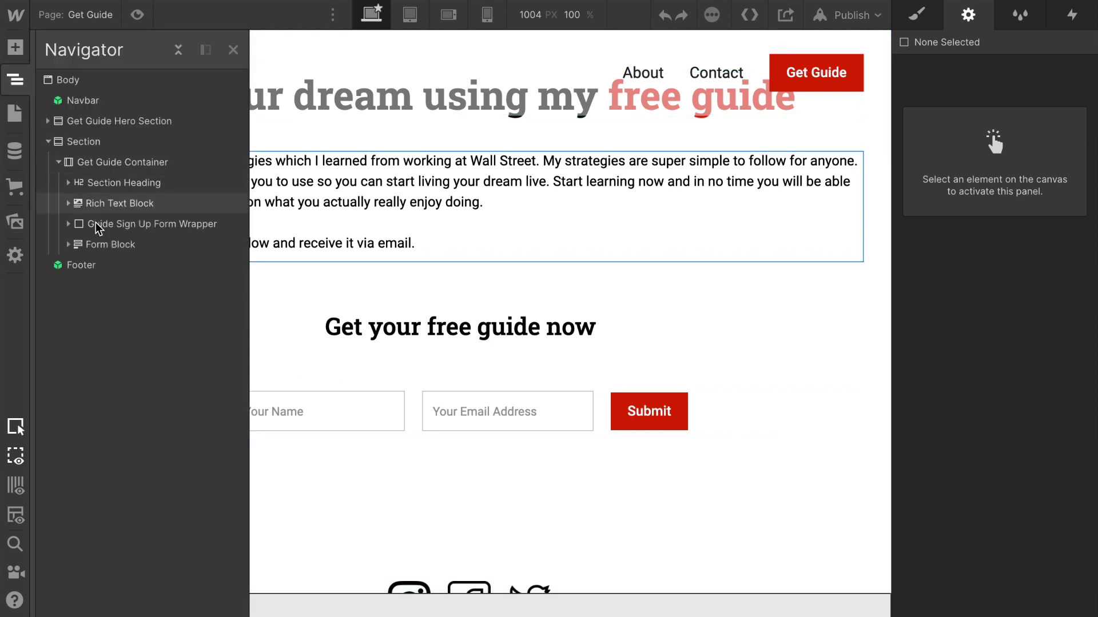
pyautogui.click(68, 244)
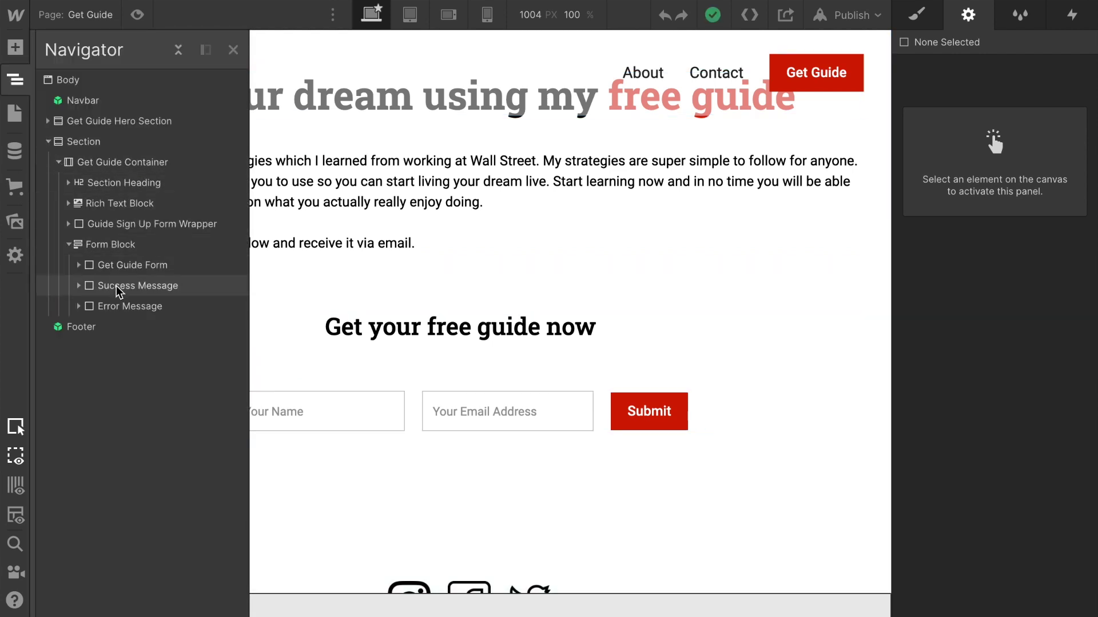
pyautogui.click(121, 266)
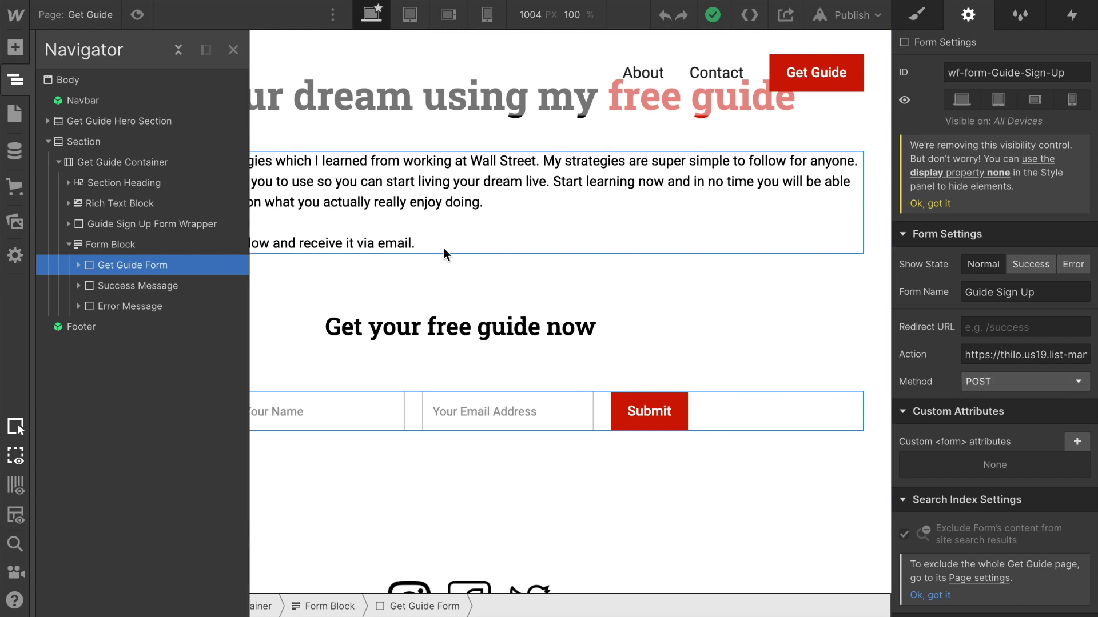
pyautogui.click(232, 49)
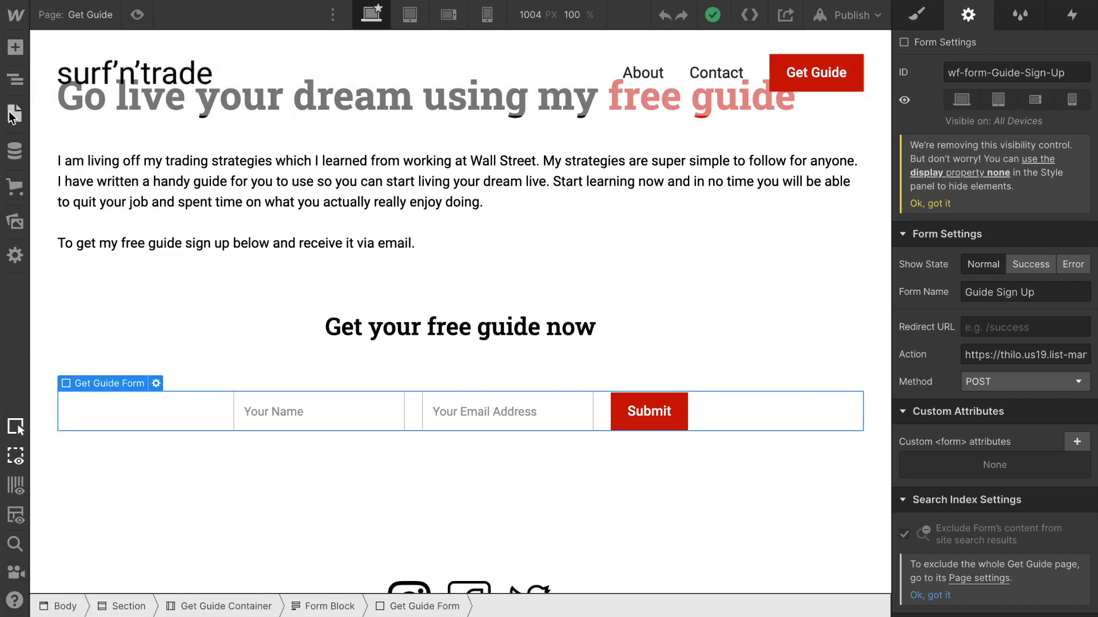
pyautogui.click(12, 113)
# From the Home page, export the site's code and download it as a ZIP
pyautogui.click(69, 143)
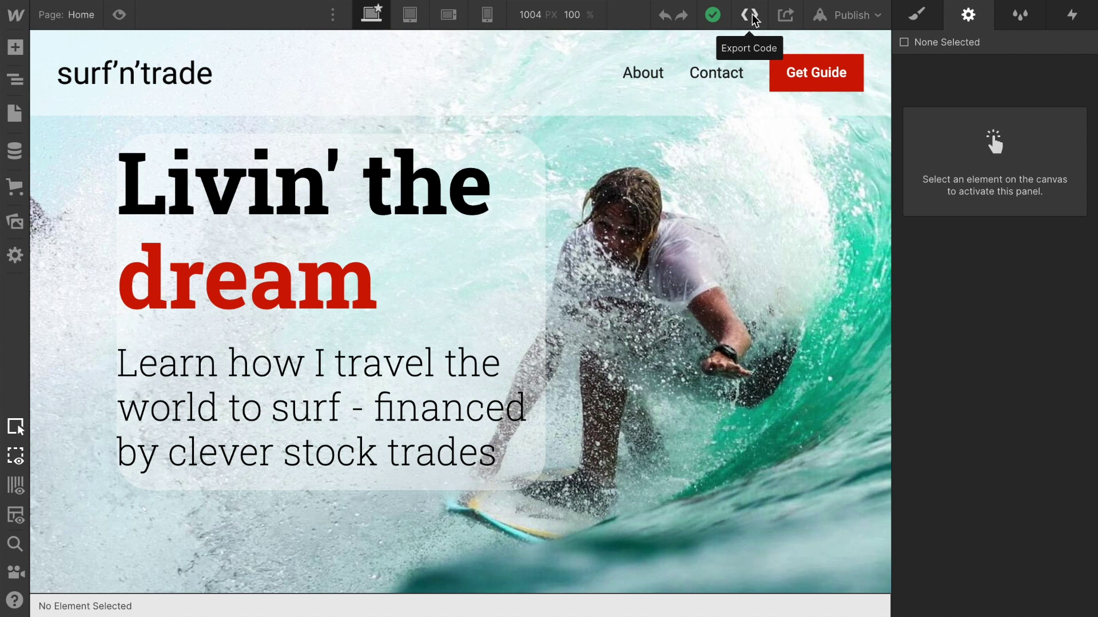
pyautogui.click(749, 16)
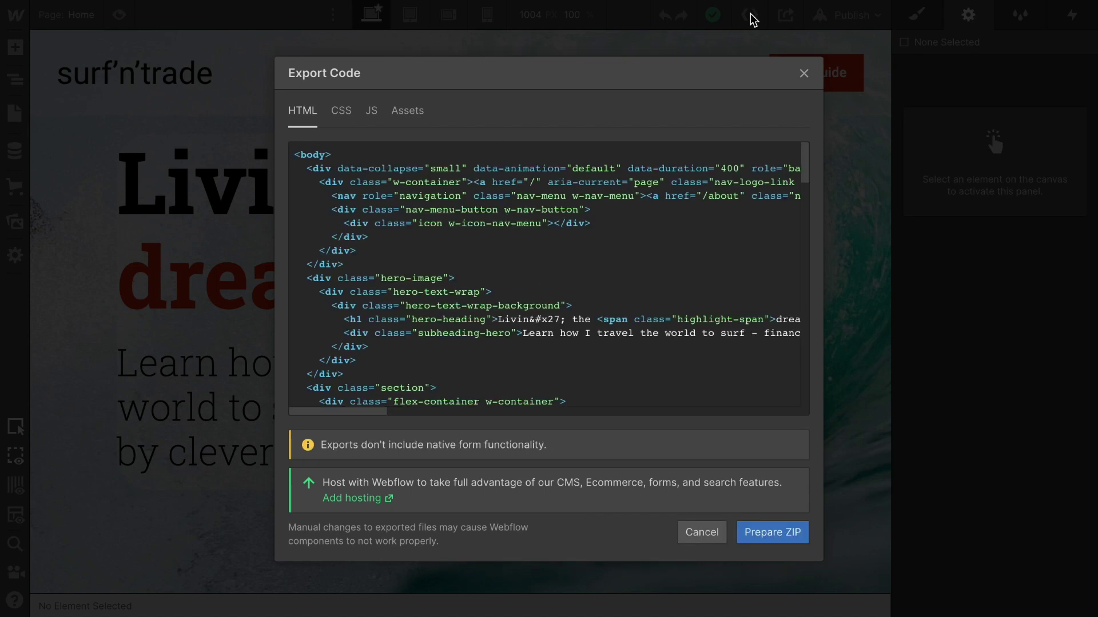
pyautogui.click(792, 536)
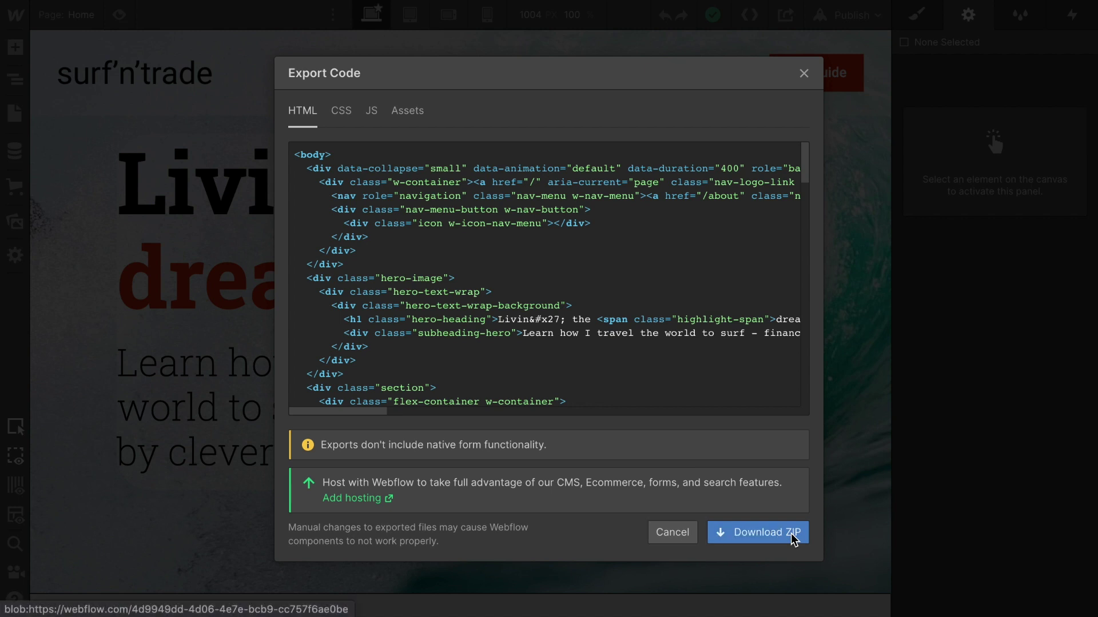
pyautogui.click(794, 534)
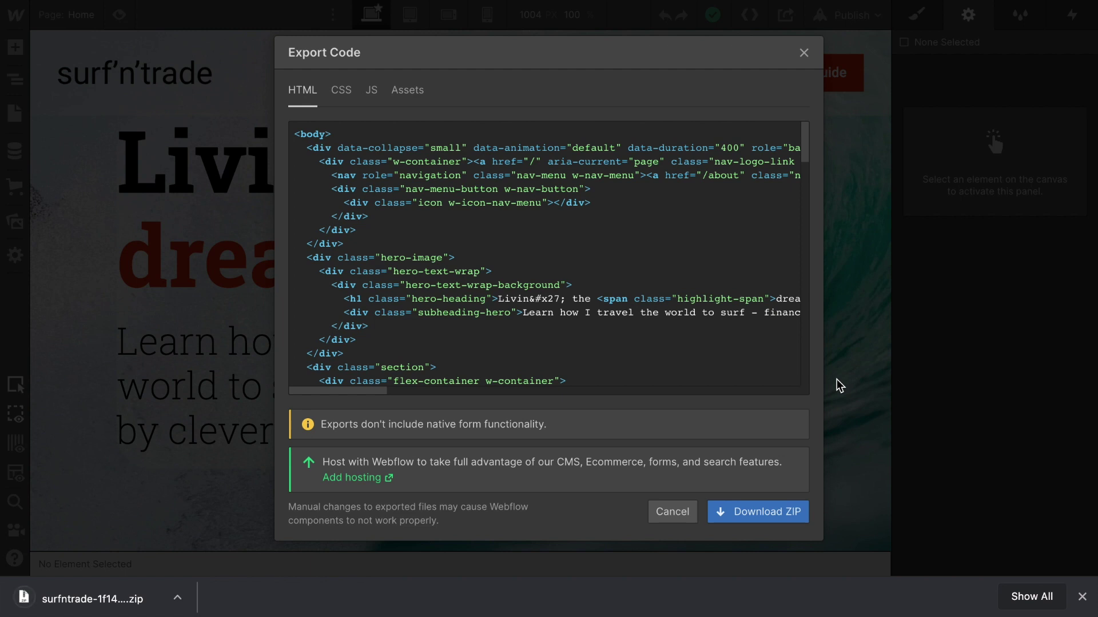
pyautogui.click(803, 54)
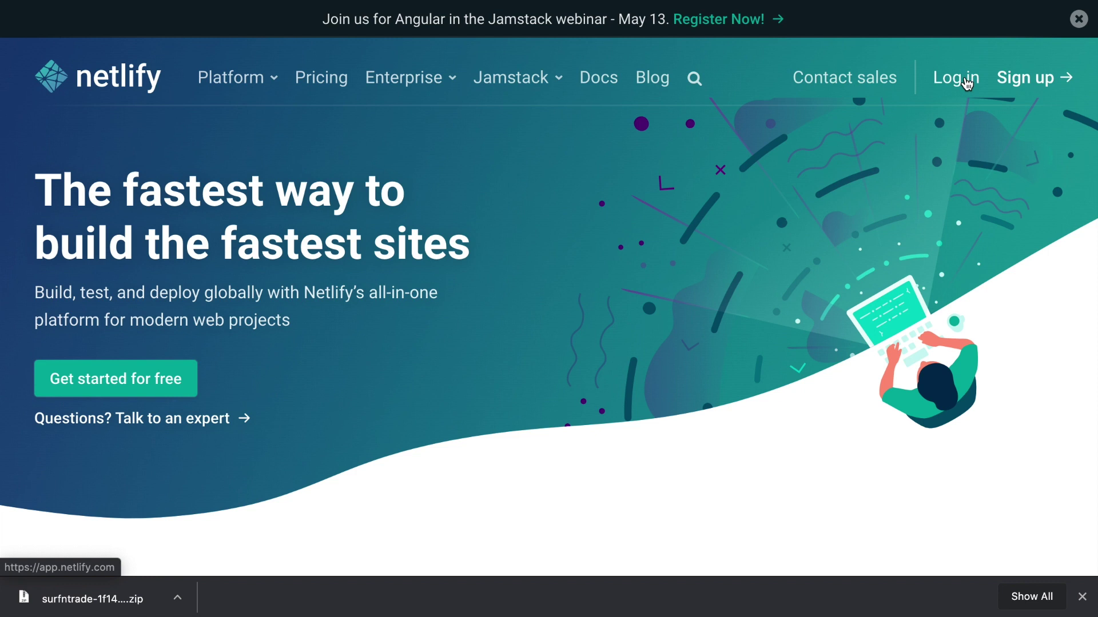
# Log in to Netlify and drop the downloaded ZIP to deploy it as kind-ptolemy-a86193
pyautogui.click(965, 84)
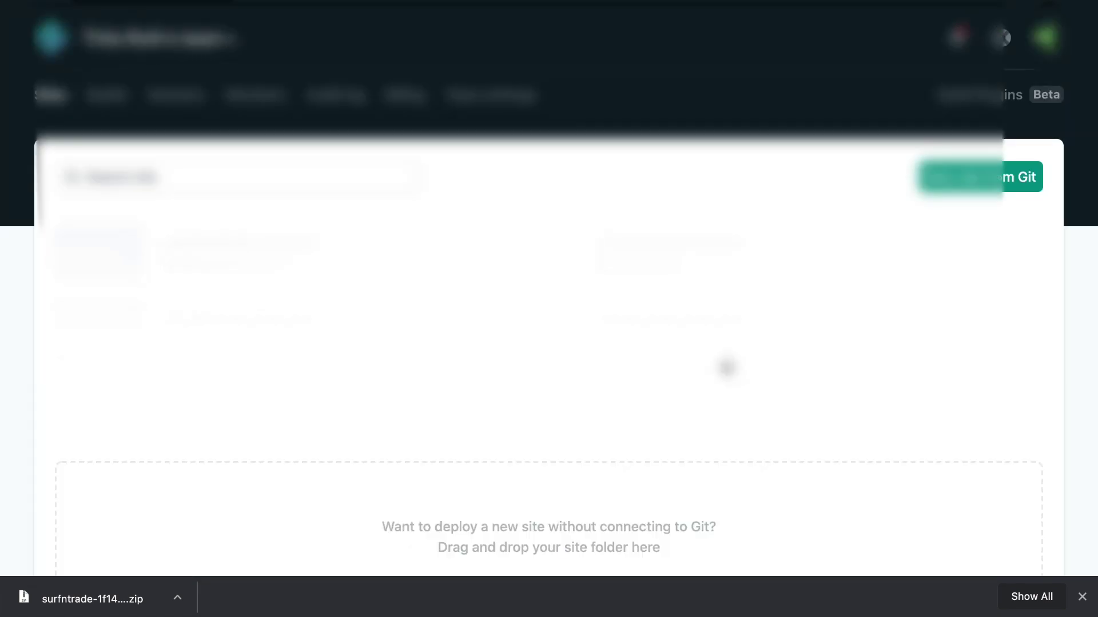
pyautogui.scroll(-4, 726, 367)
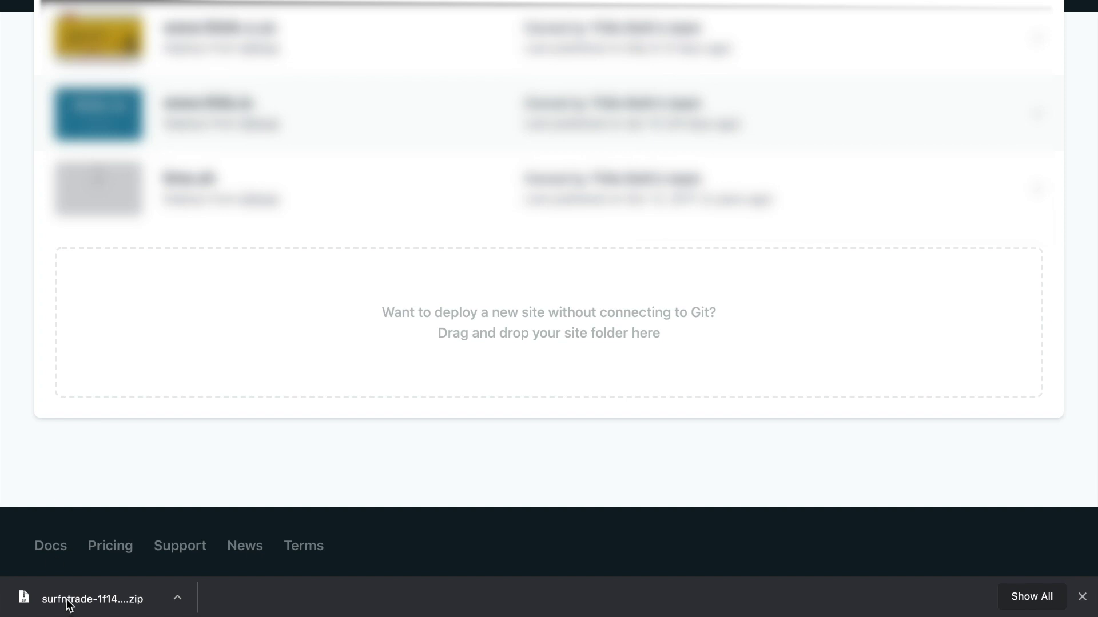
pyautogui.moveTo(68, 603); pyautogui.dragTo(377, 331)
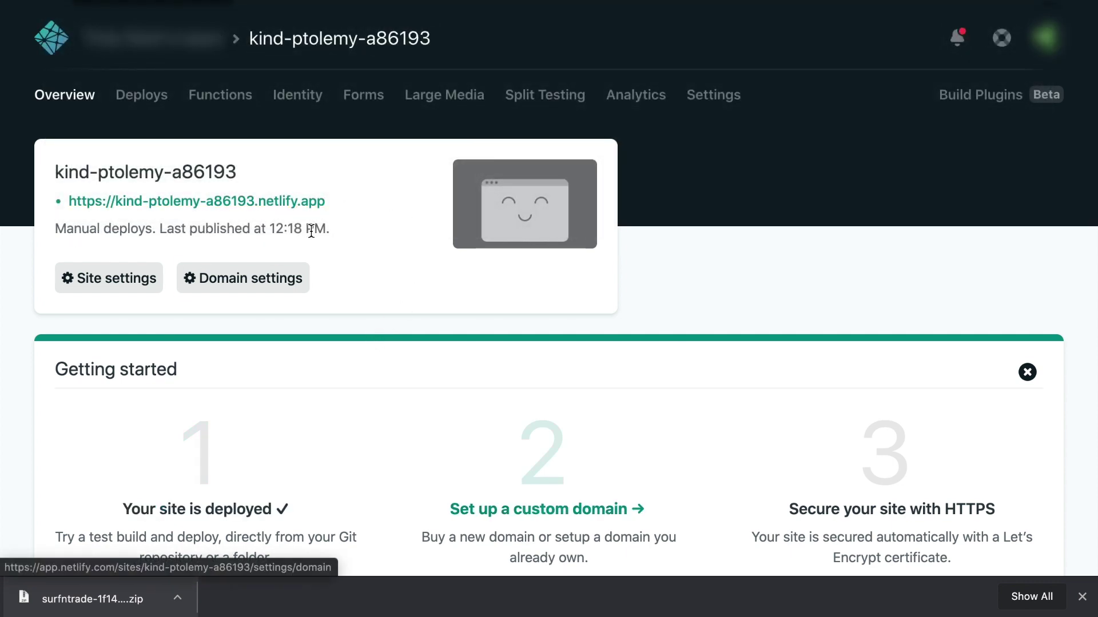
# Change the Netlify site name to surfntrade and open the live site at surfntrade.netlify.app
pyautogui.click(264, 286)
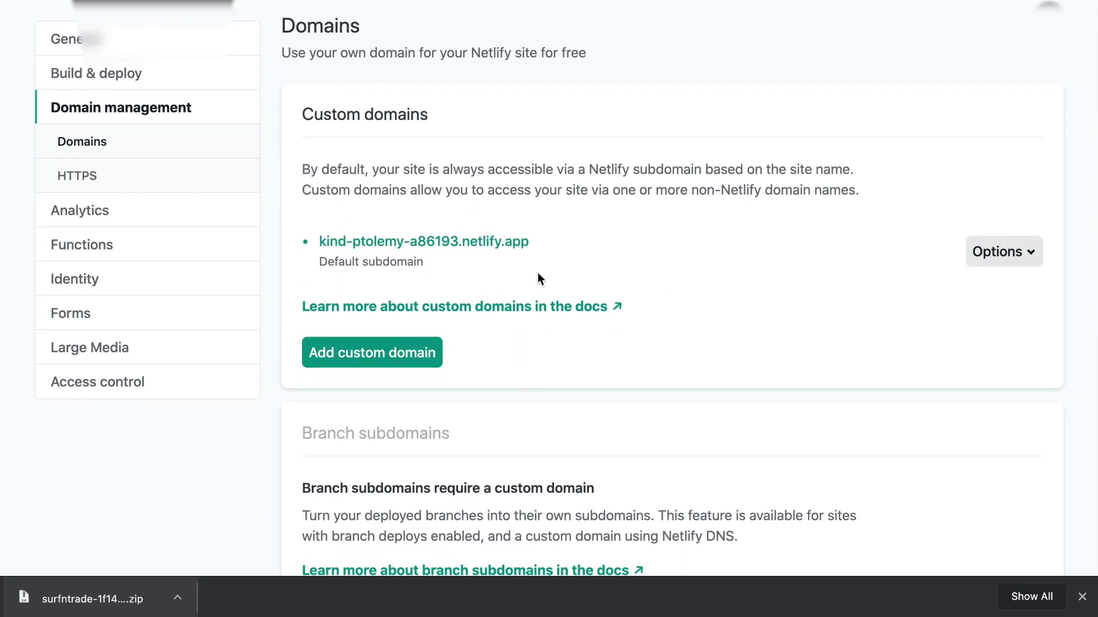
pyautogui.click(1007, 253)
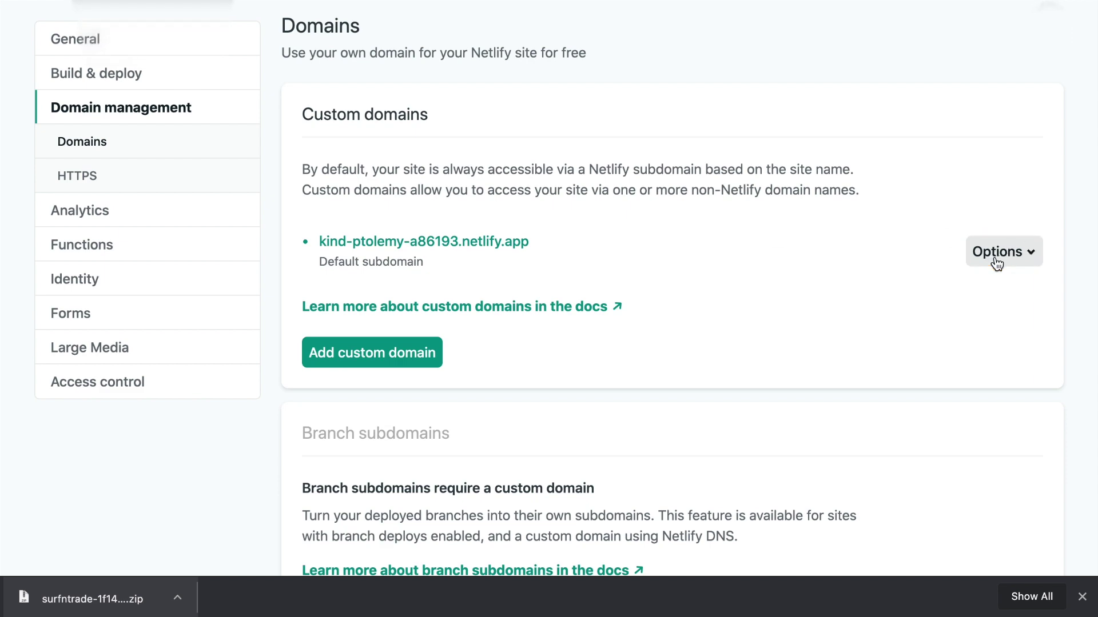
pyautogui.click(999, 255)
pyautogui.click(956, 297)
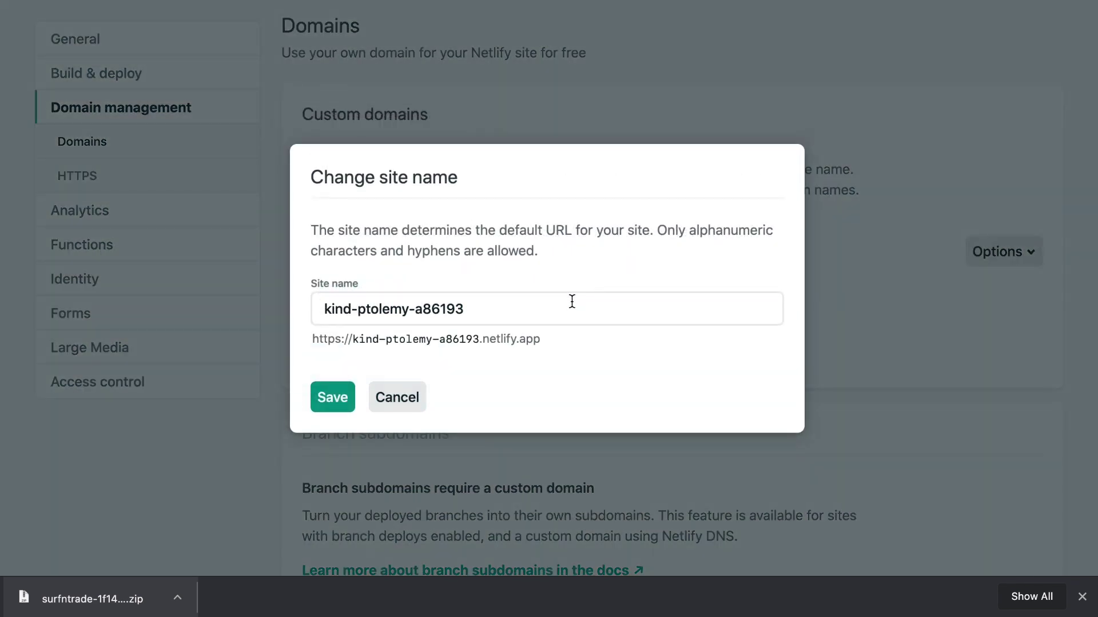
pyautogui.tripleClick(571, 307)
pyautogui.write('surfntrade')
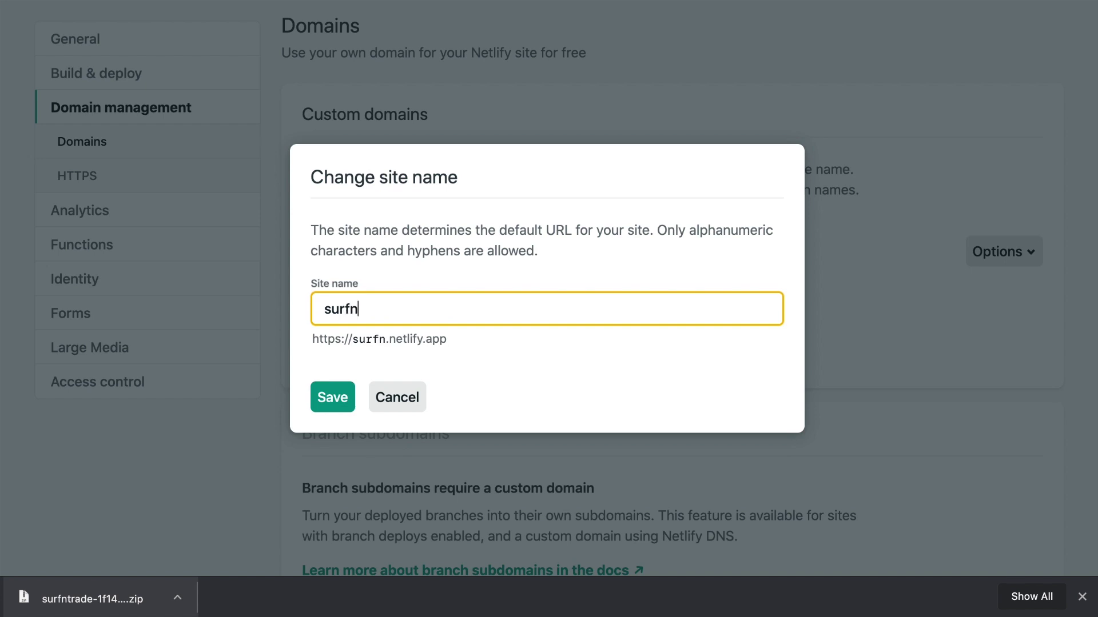
pyautogui.click(340, 394)
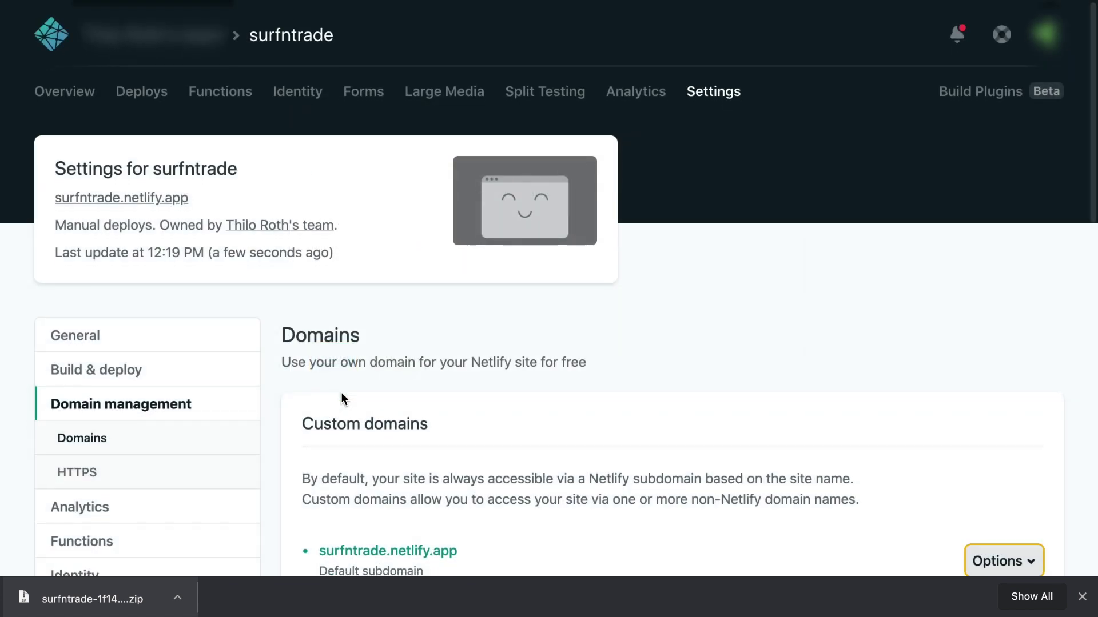
pyautogui.scroll(-1, 341, 400)
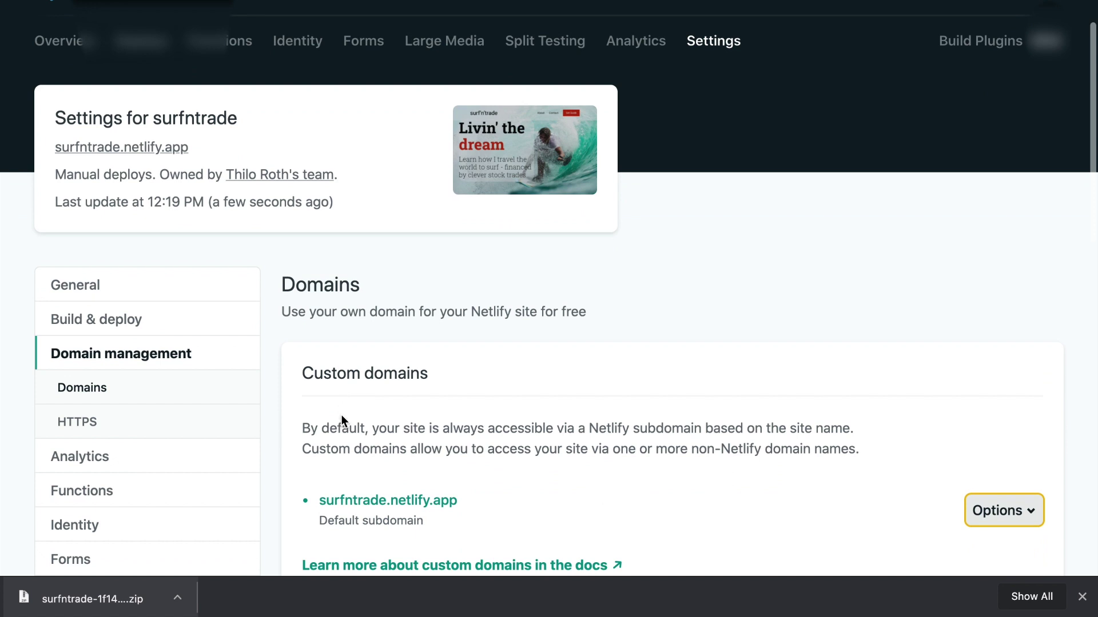
pyautogui.click(363, 502)
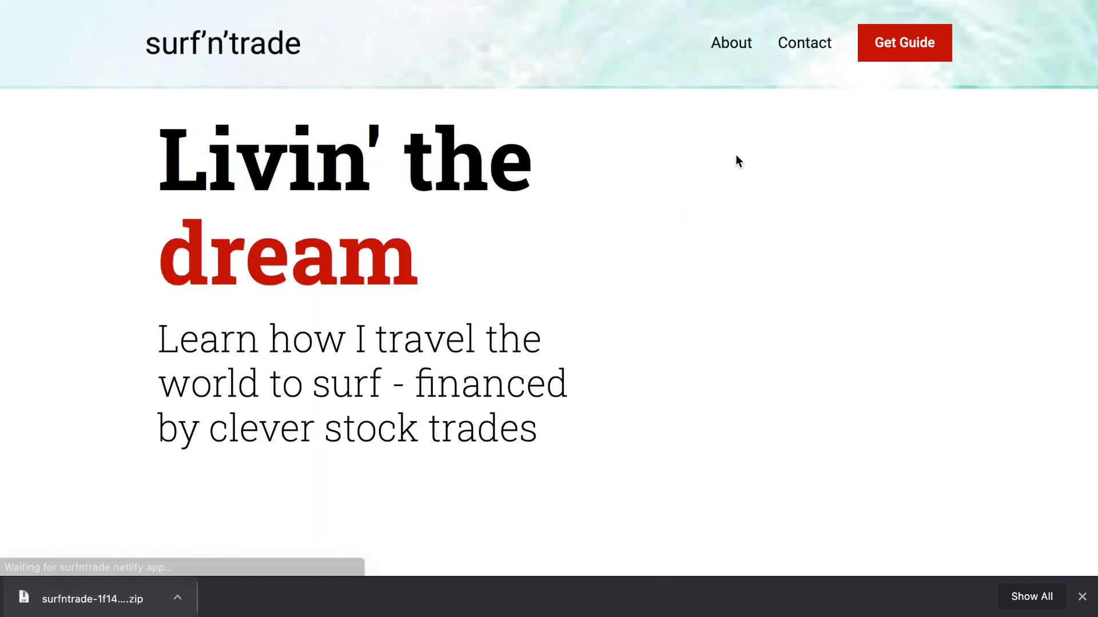
# Fill the live Contact form's Name, email and message fields with Test values and try submitting
pyautogui.scroll(-1, 639, 324)
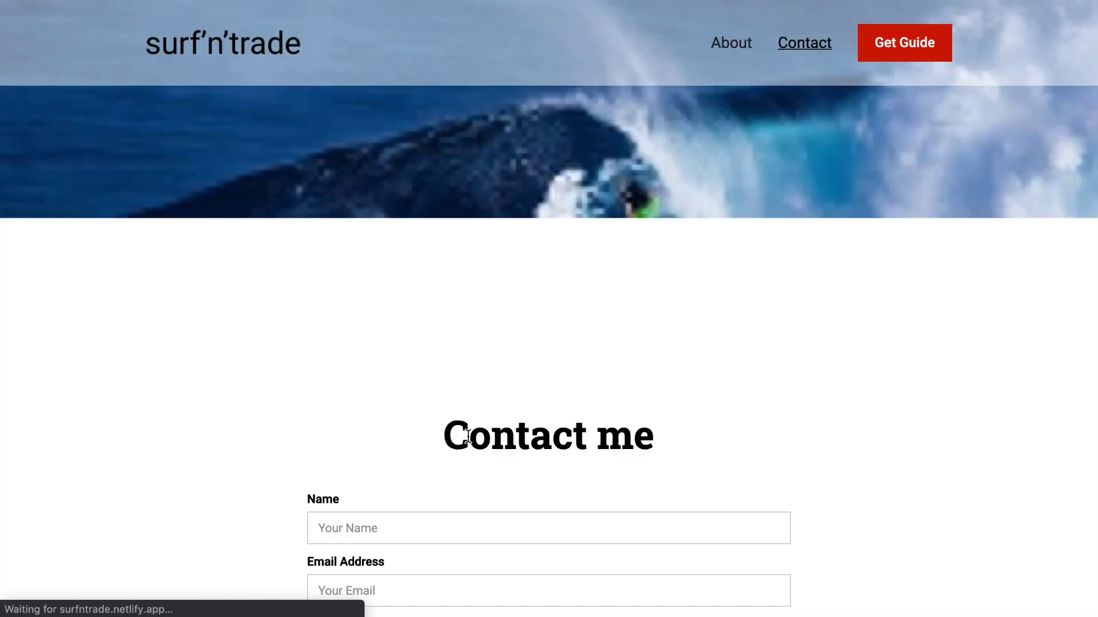
pyautogui.scroll(-3, 356, 464)
pyautogui.click(398, 389)
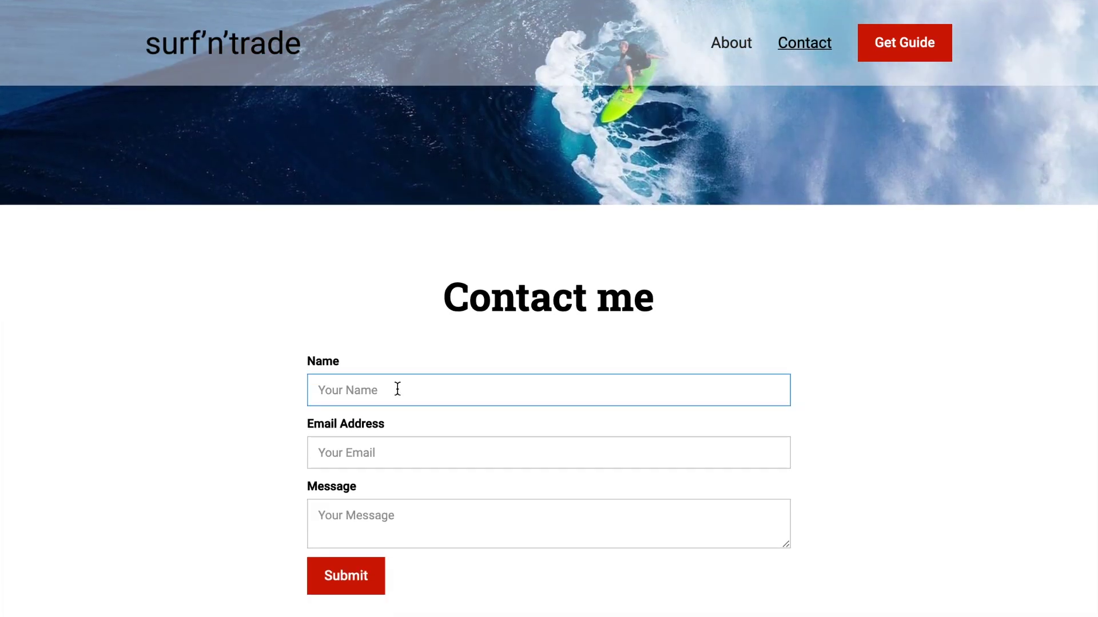
pyautogui.write('Test')
pyautogui.press('Tab')
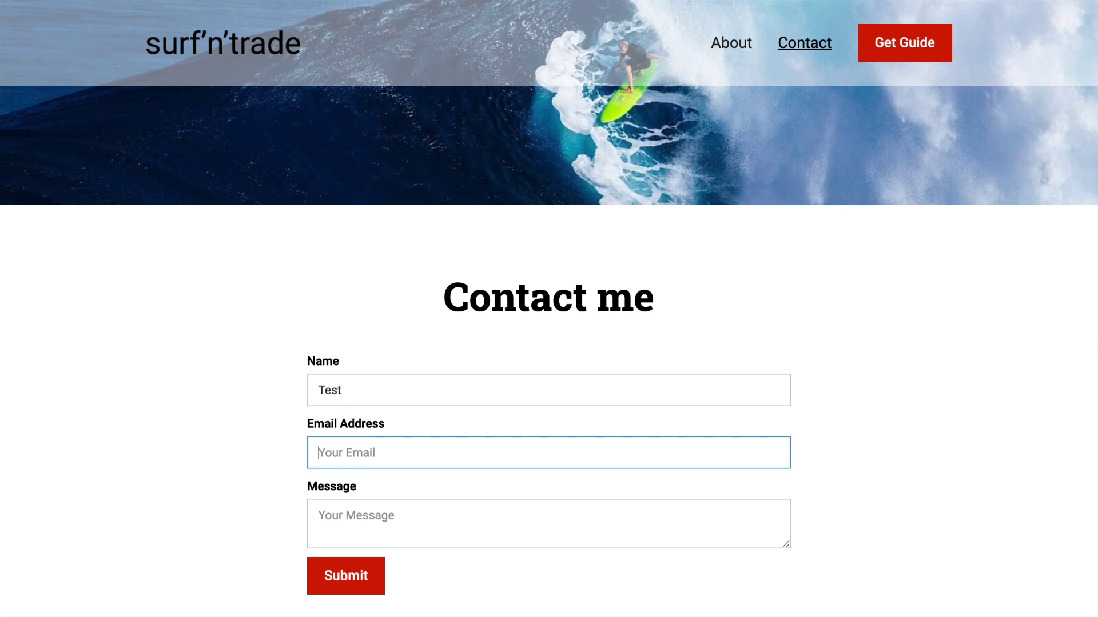
pyautogui.write('test')
pyautogui.press('Tab')
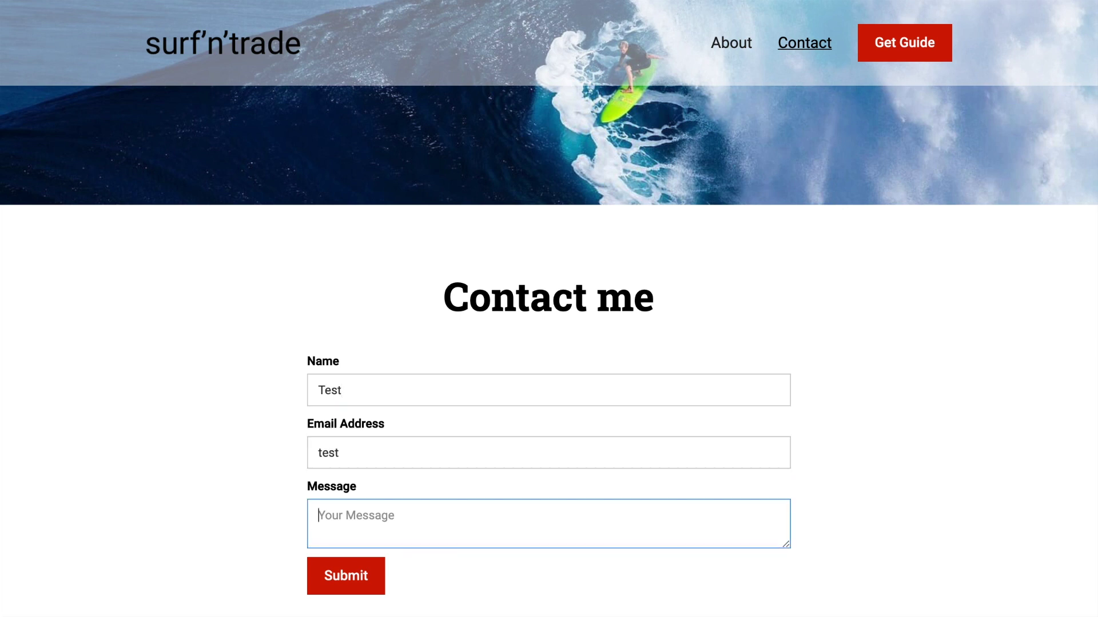
pyautogui.write('Test')
pyautogui.click(355, 584)
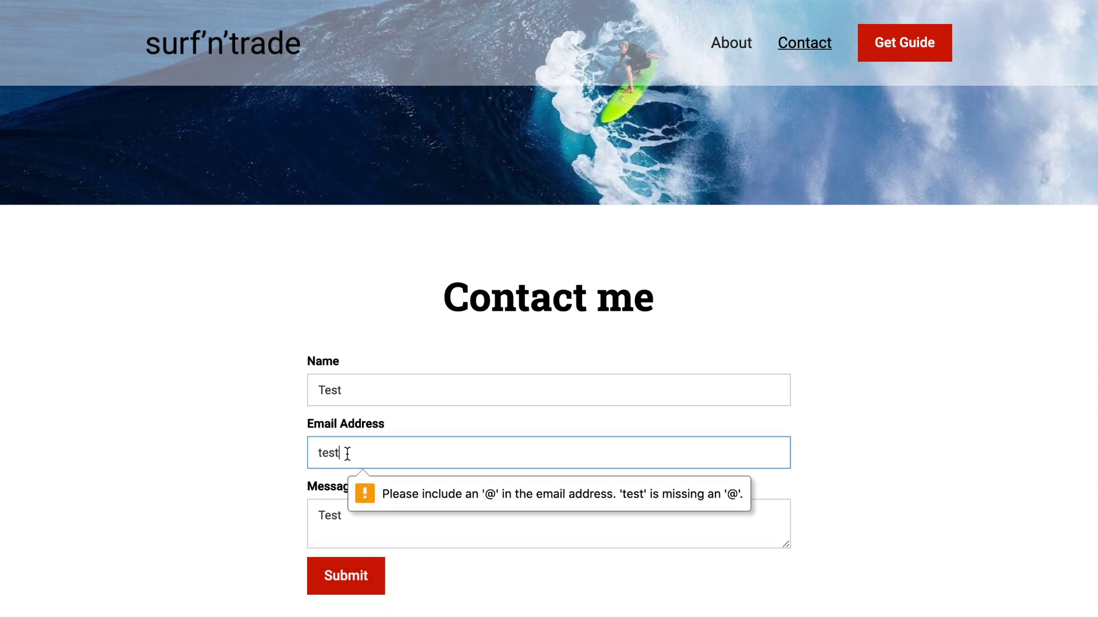
pyautogui.write('2')
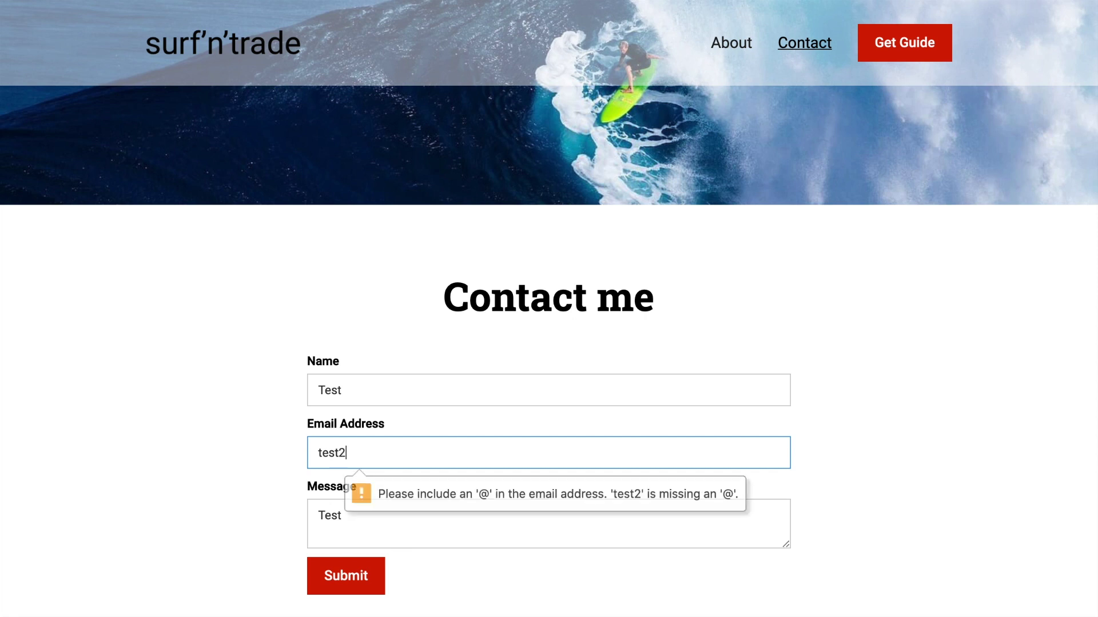
pyautogui.press('BackSpace')
pyautogui.write('@')
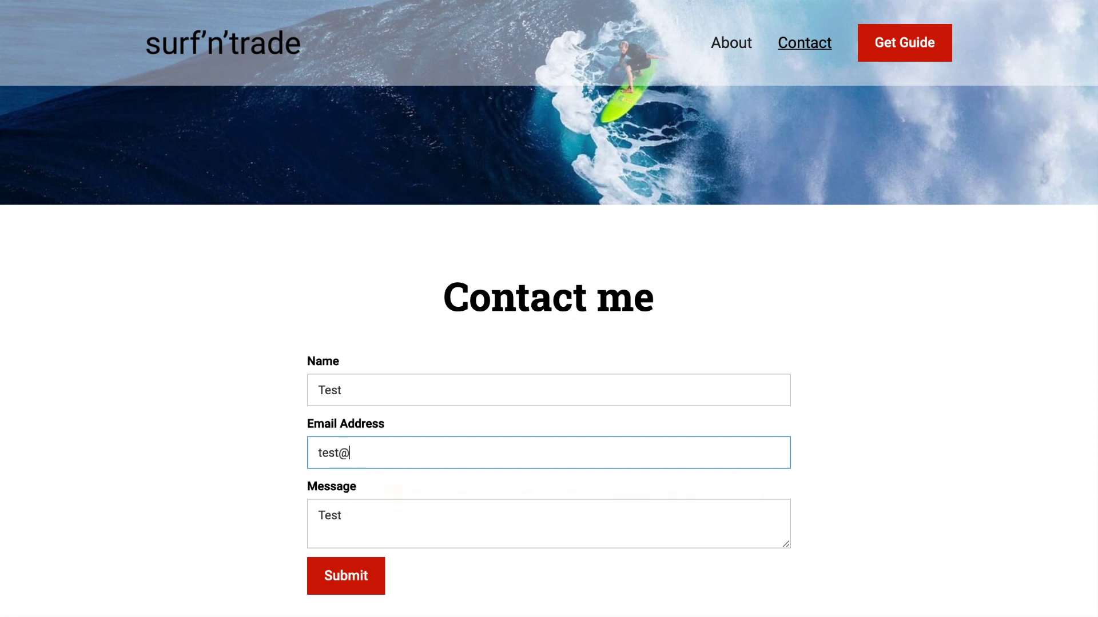
pyautogui.write('test.com')
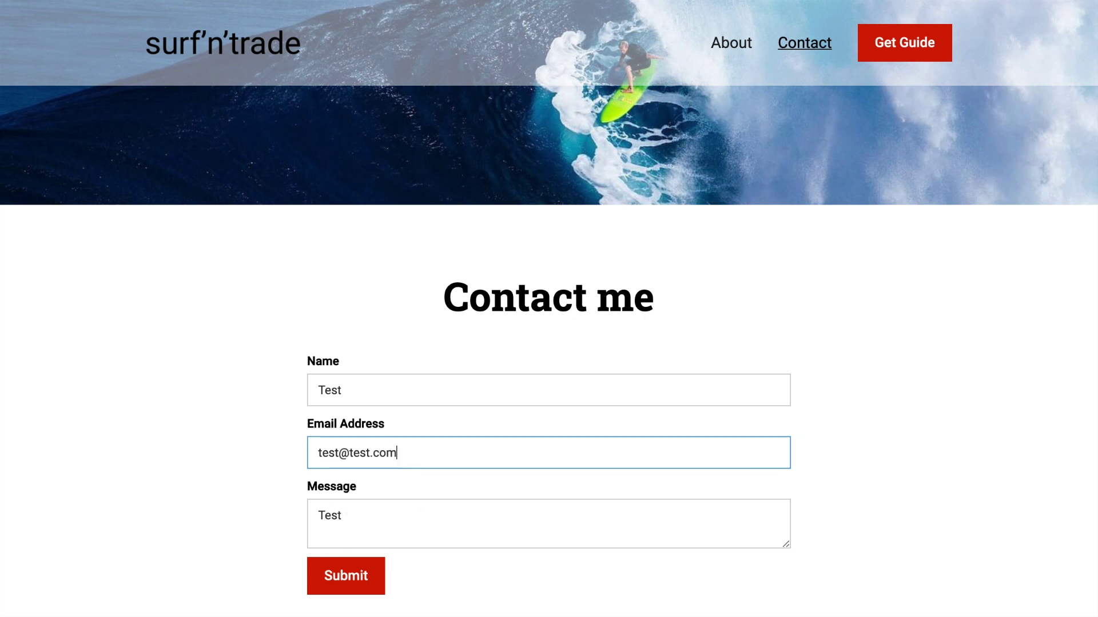
pyautogui.click(346, 581)
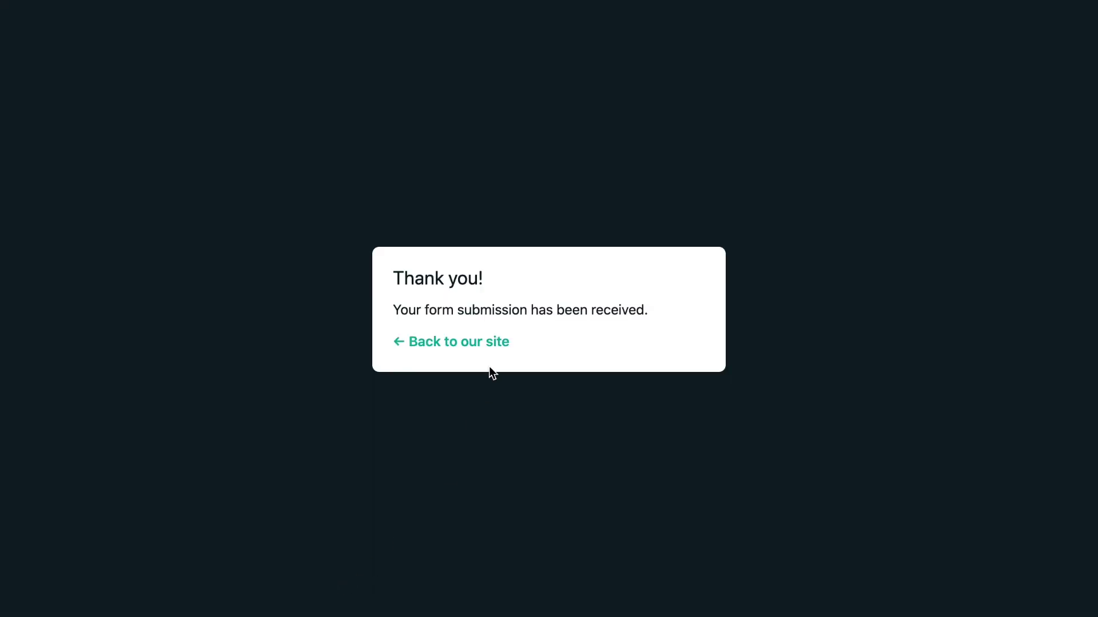
pyautogui.click(477, 342)
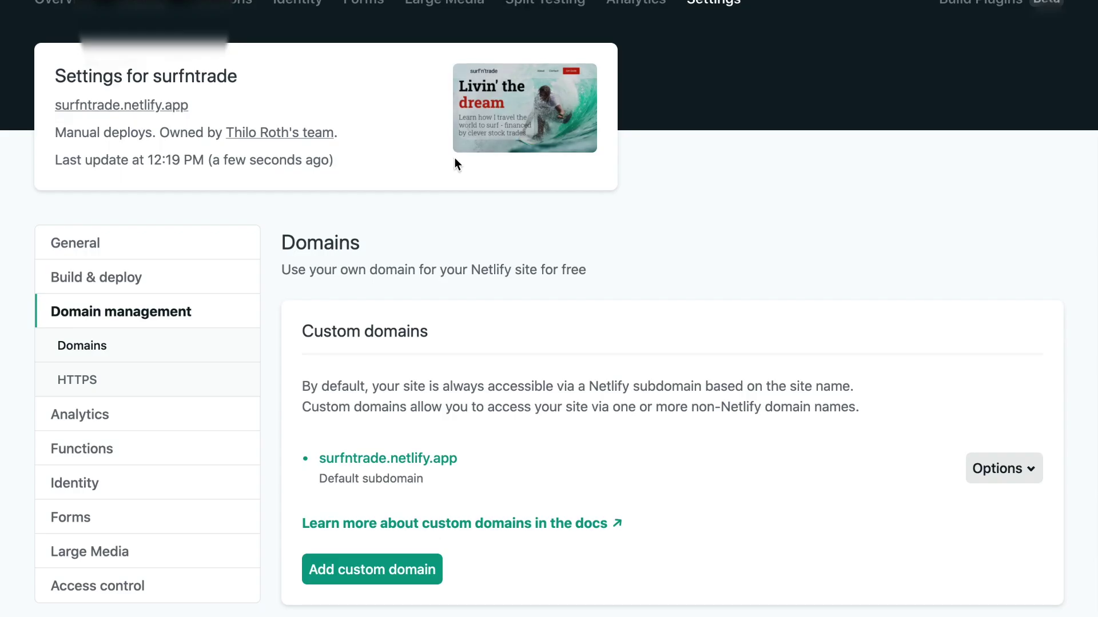
# Open the wf-form-Contact-Form submissions and switch the list to Spam submissions
pyautogui.scroll(3, 454, 157)
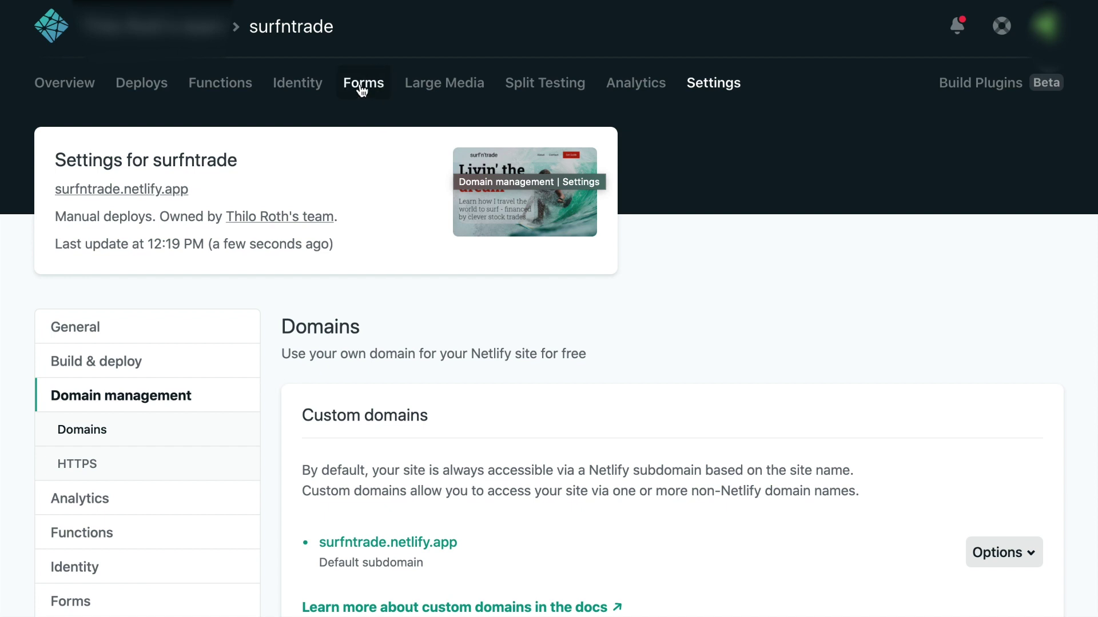
pyautogui.click(362, 91)
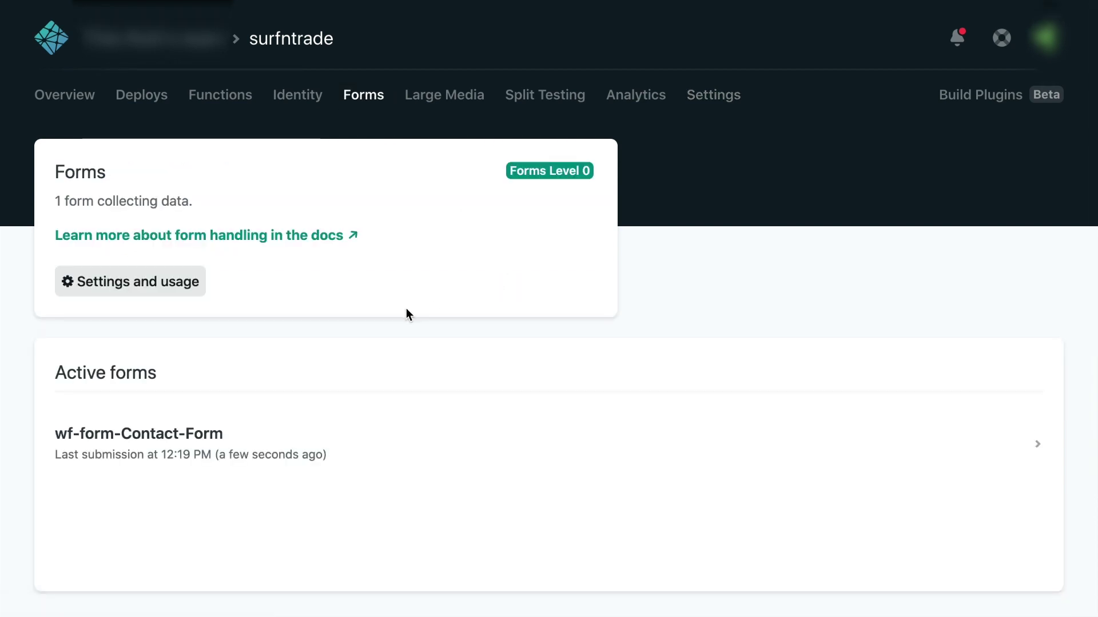
pyautogui.click(198, 444)
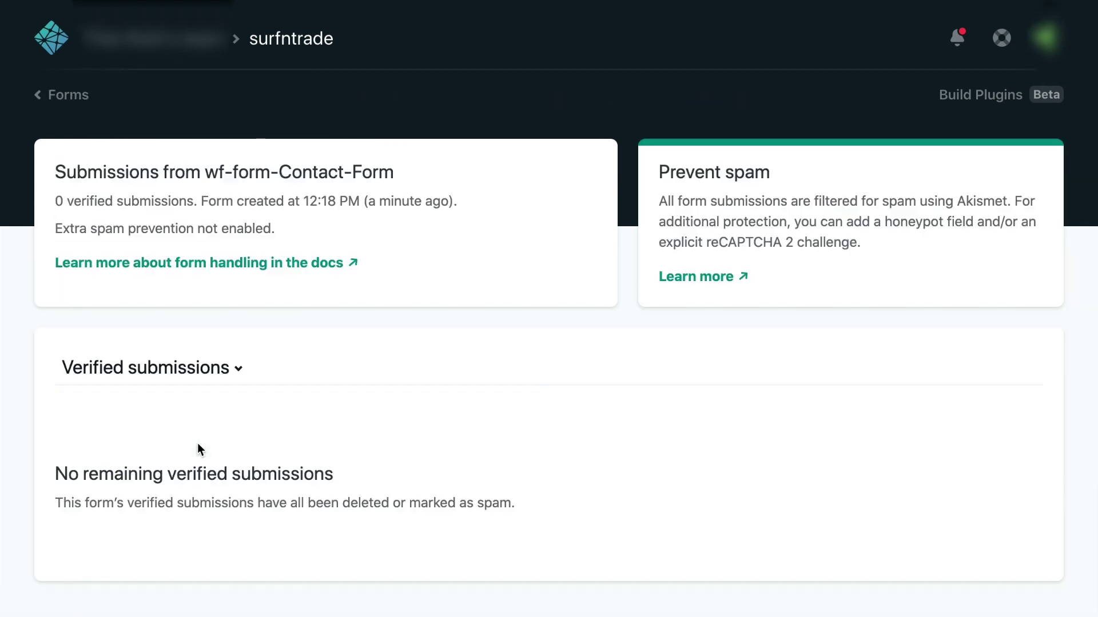
pyautogui.scroll(-1, 197, 444)
pyautogui.click(195, 319)
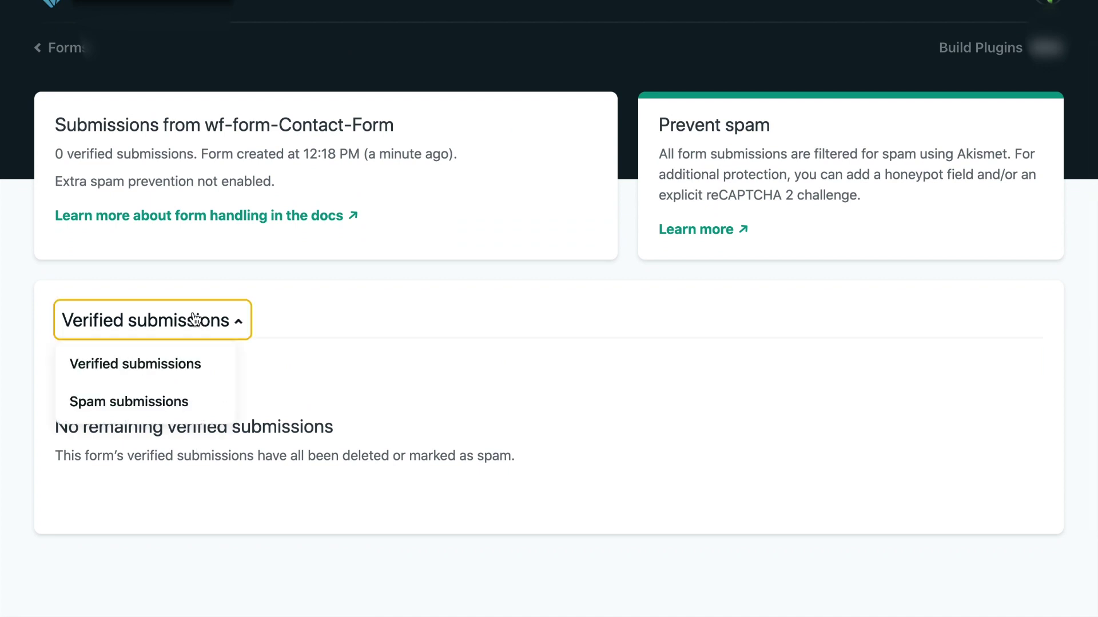
pyautogui.click(172, 403)
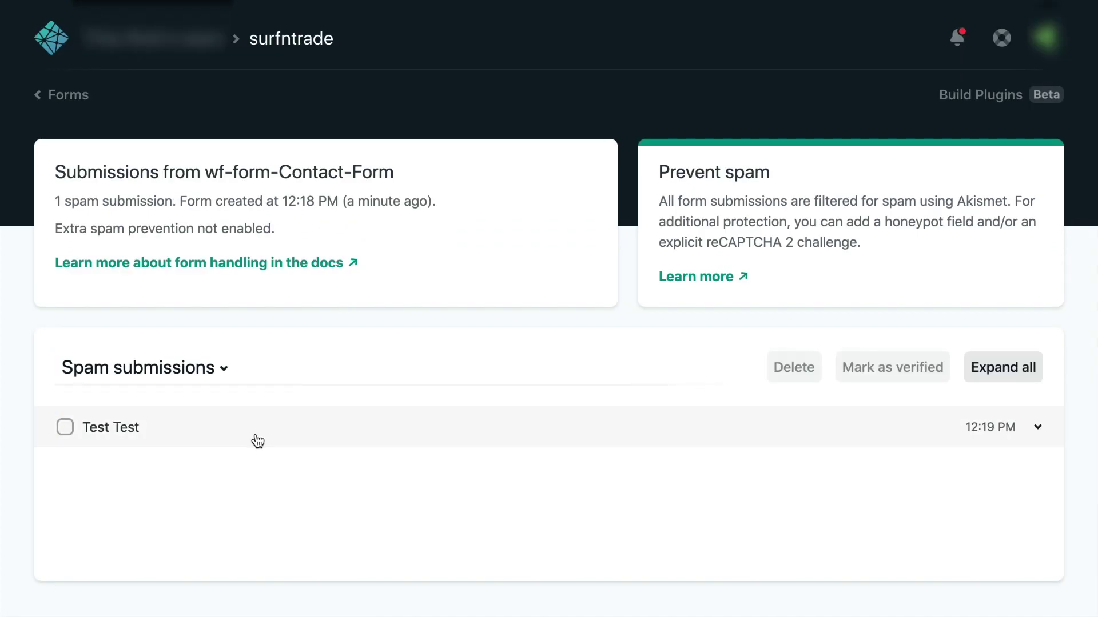
# Keep the spam list shown, return to the Forms overview, and go to Deploys
pyautogui.click(171, 373)
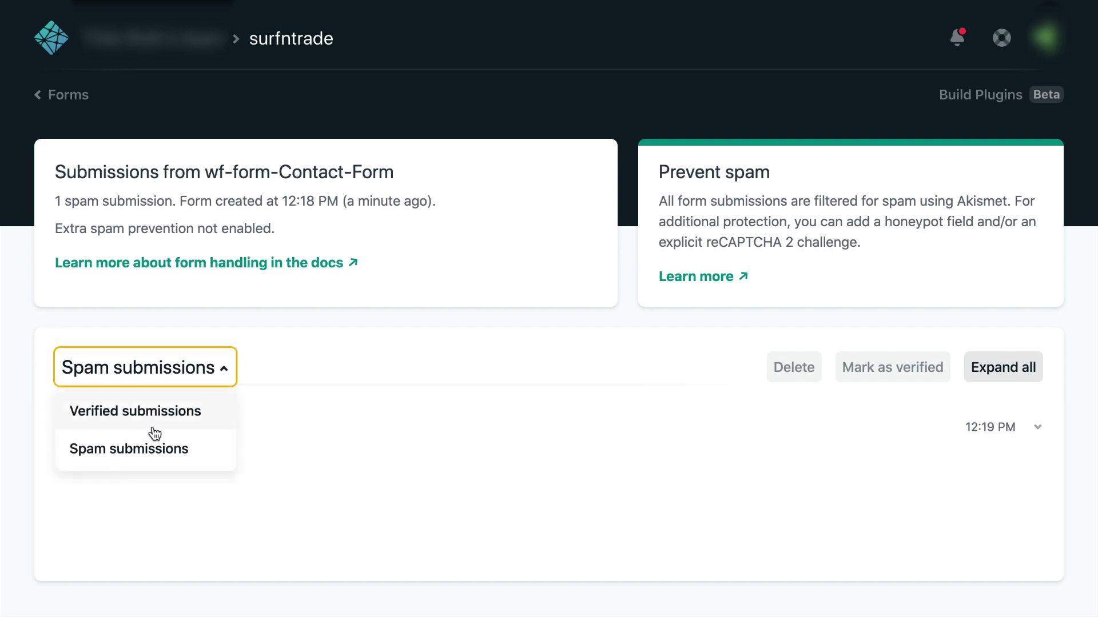
pyautogui.click(397, 343)
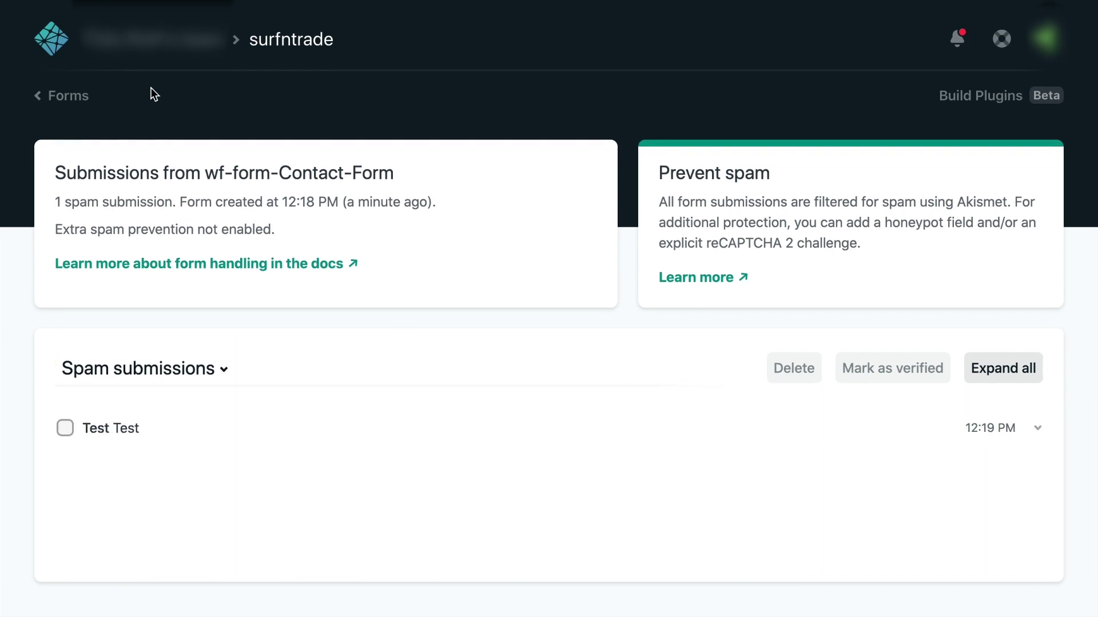
pyautogui.click(72, 96)
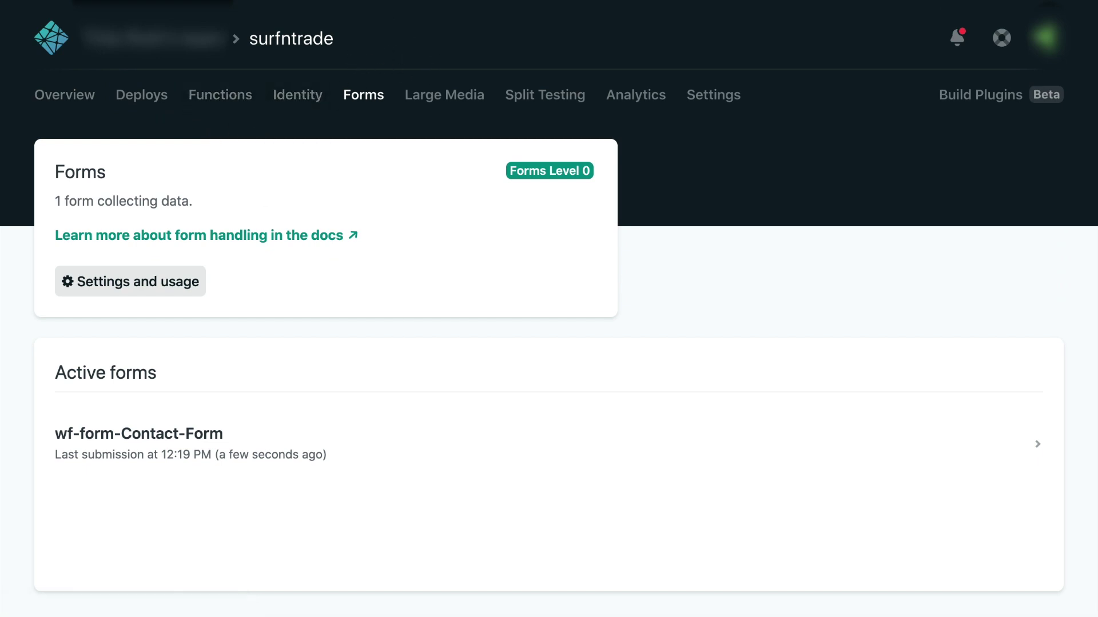
pyautogui.click(149, 103)
# From surfntrade's Overview, go to Domain settings and start adding a custom domain
pyautogui.scroll(-3, 210, 410)
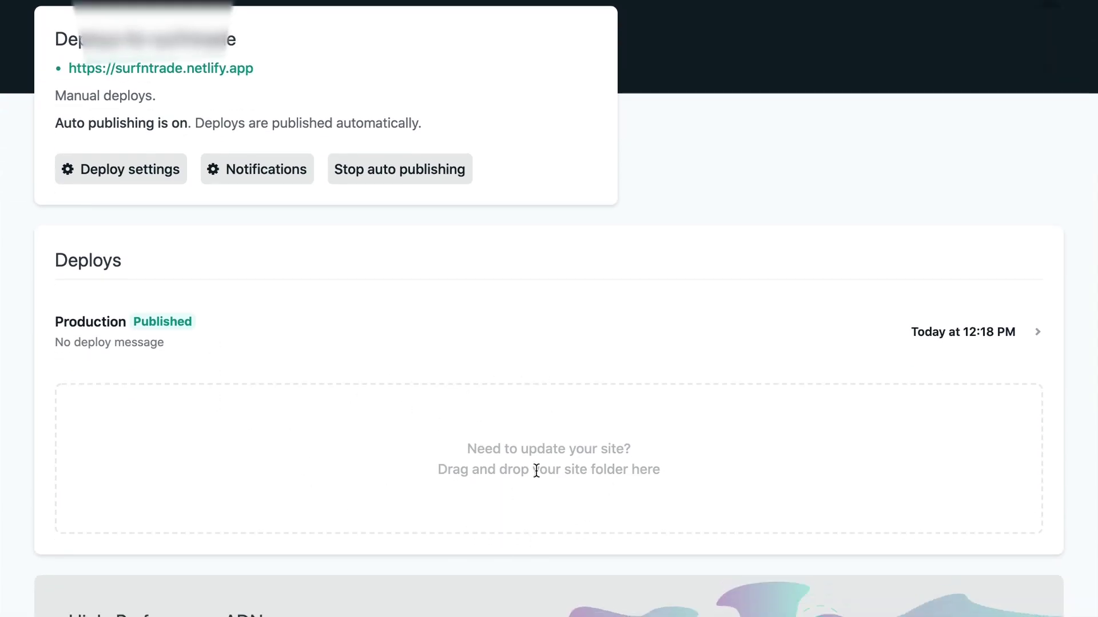
pyautogui.scroll(3, 372, 403)
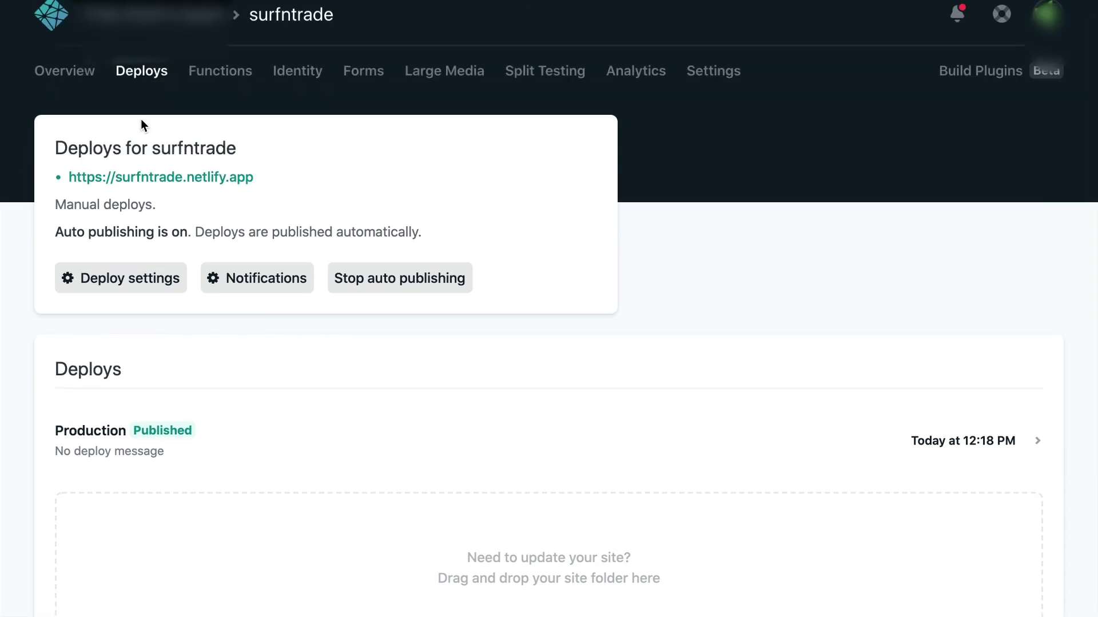
pyautogui.click(65, 71)
pyautogui.click(249, 286)
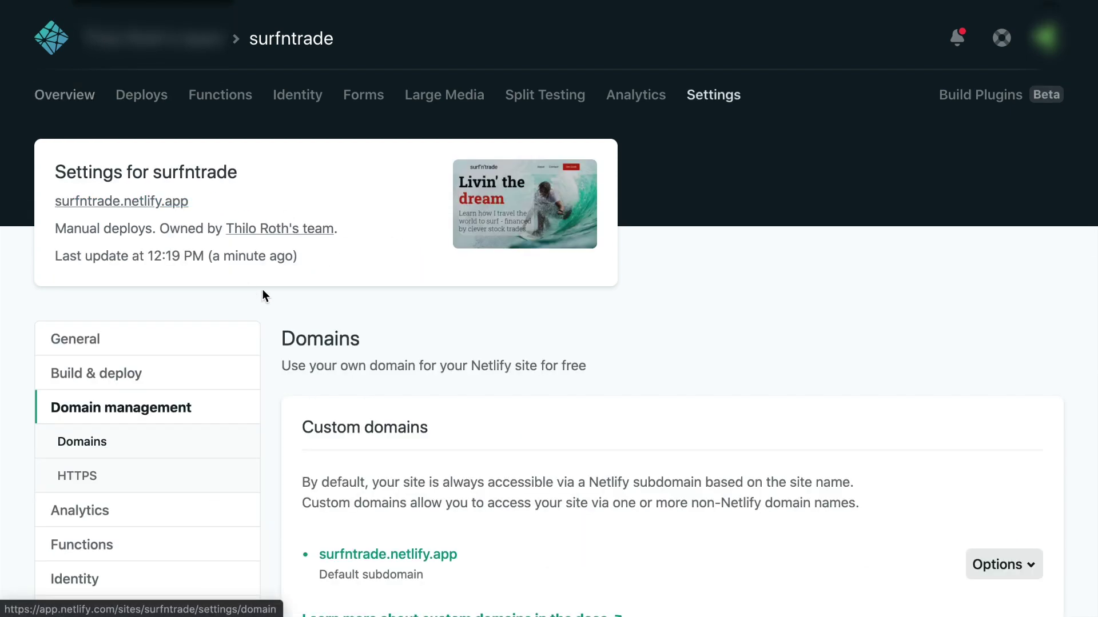
pyautogui.scroll(-3, 468, 426)
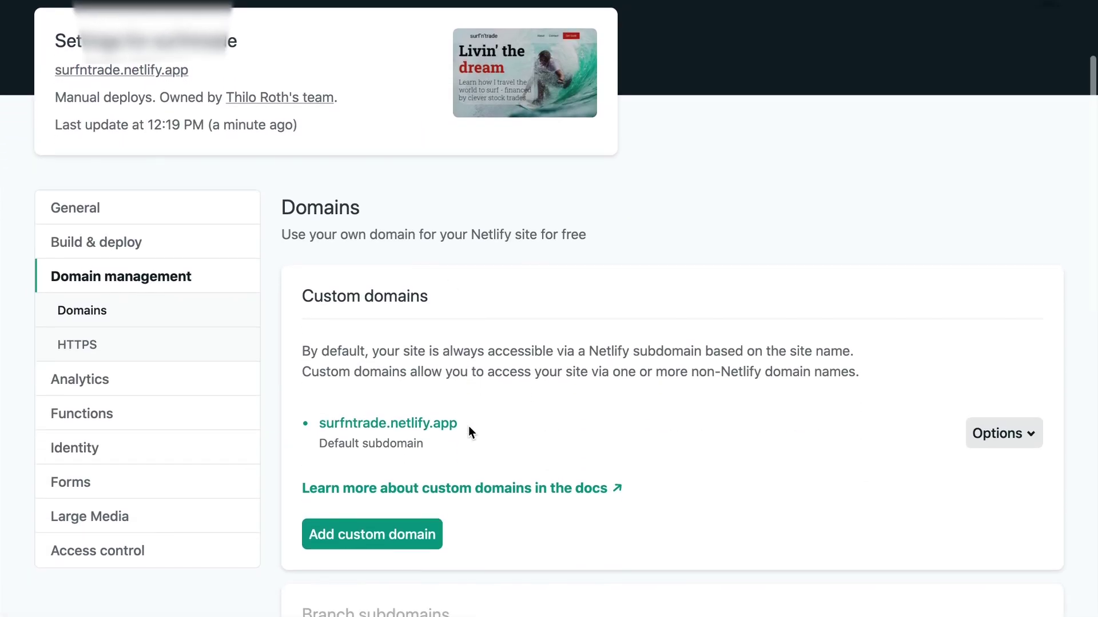
pyautogui.click(378, 520)
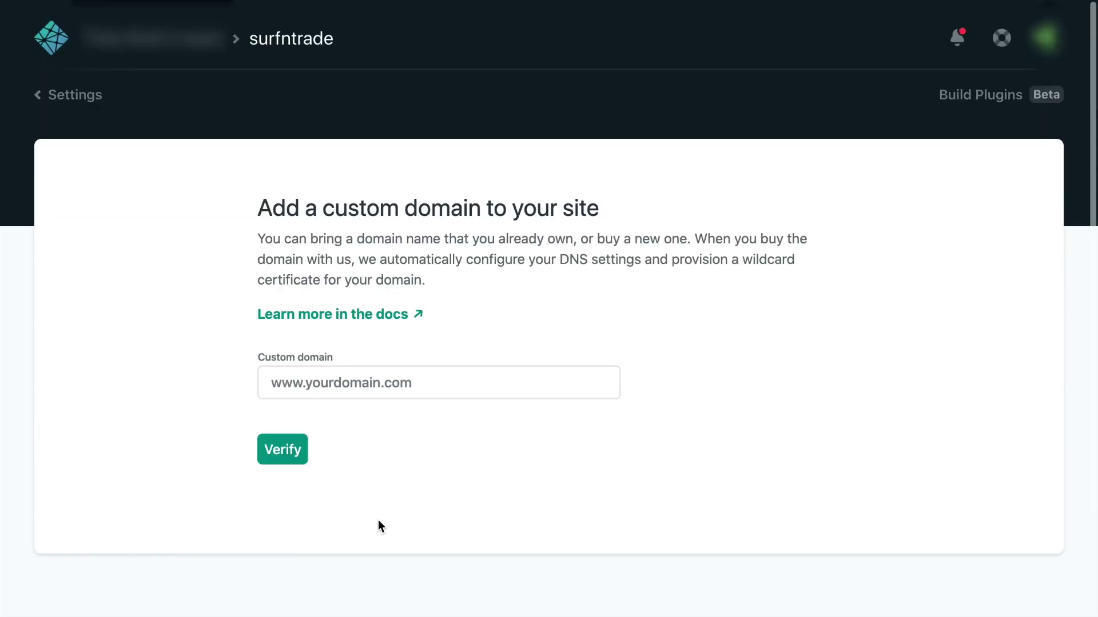
pyautogui.click(381, 387)
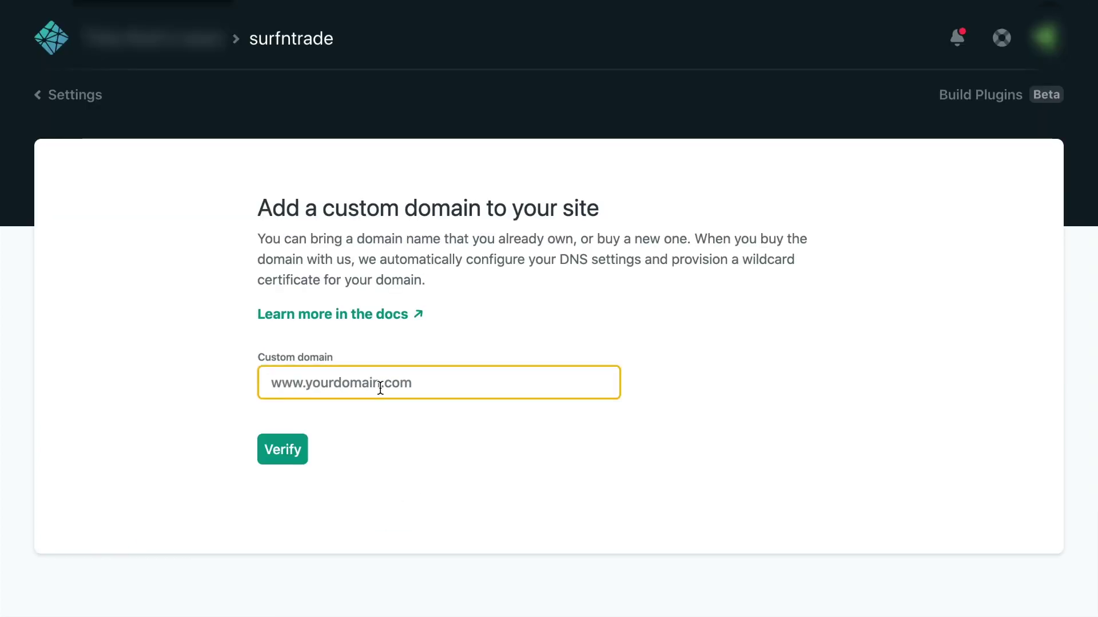
pyautogui.write('www.sur')
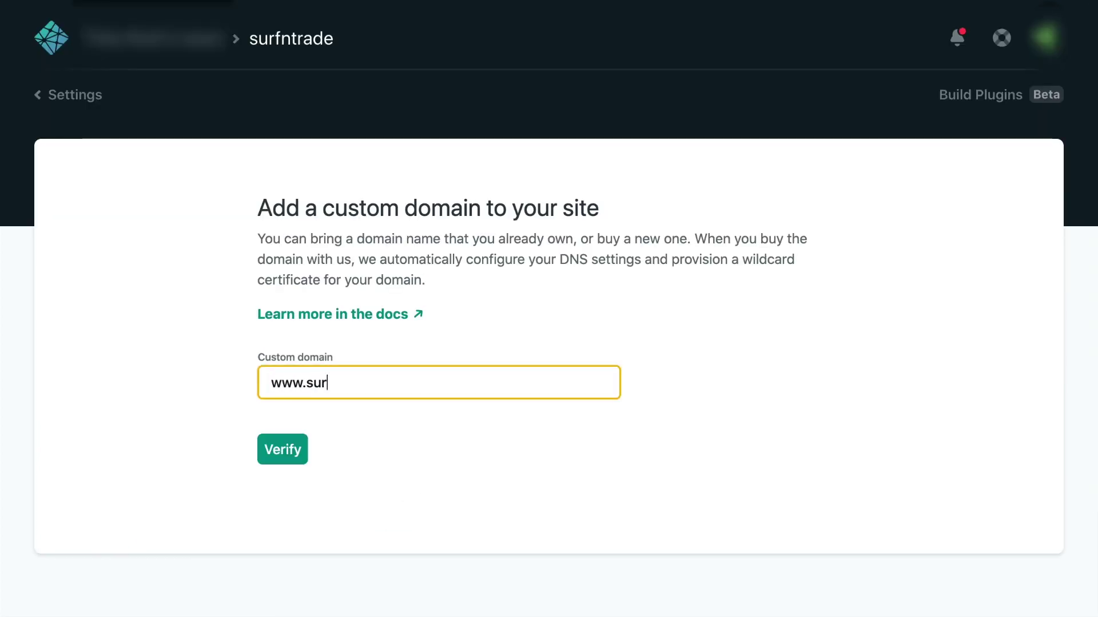
pyautogui.write('fntrade.com')
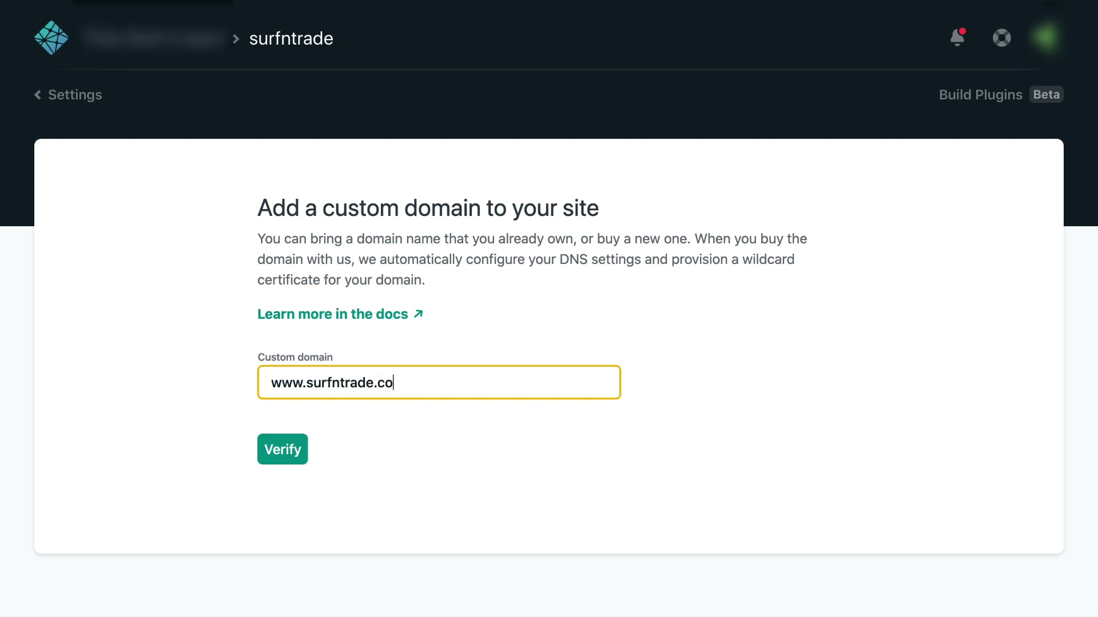
pyautogui.click(301, 452)
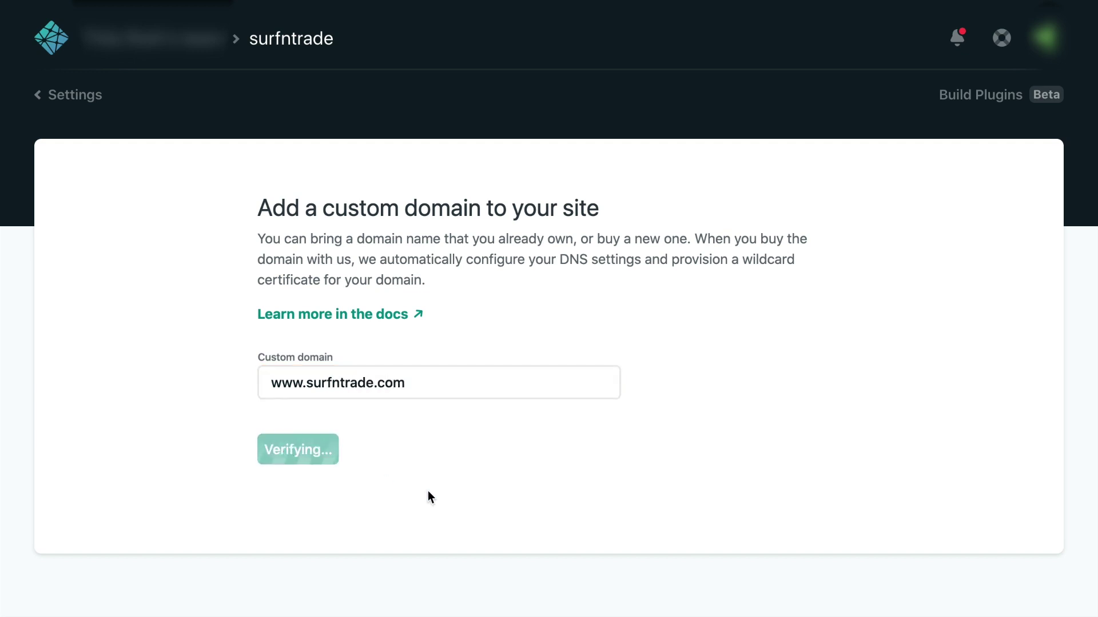
pyautogui.click(343, 512)
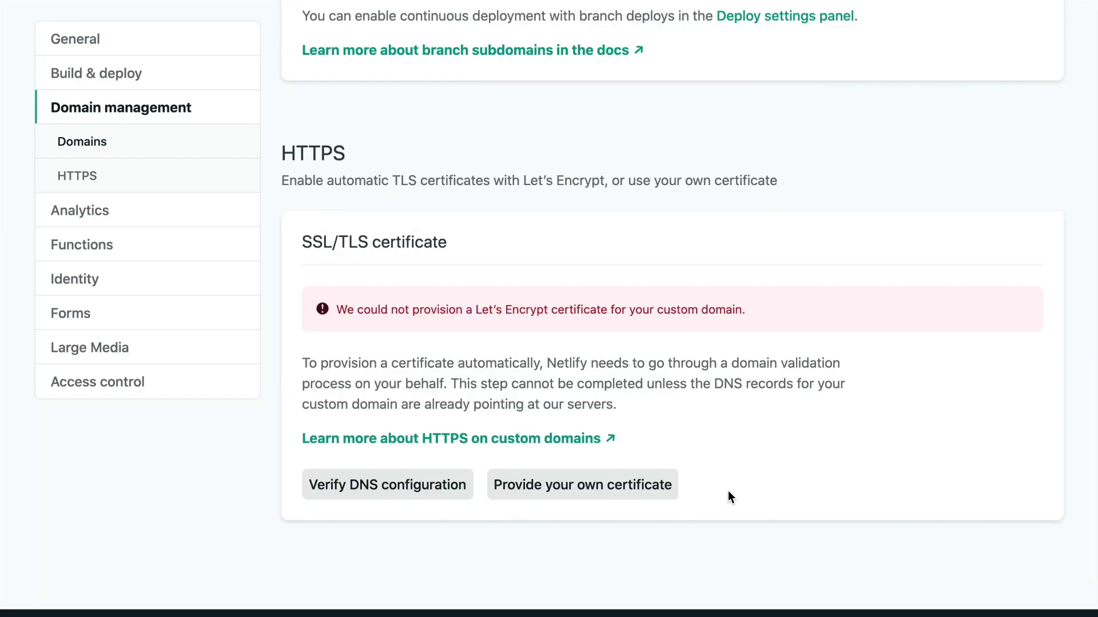
pyautogui.scroll(9, 728, 494)
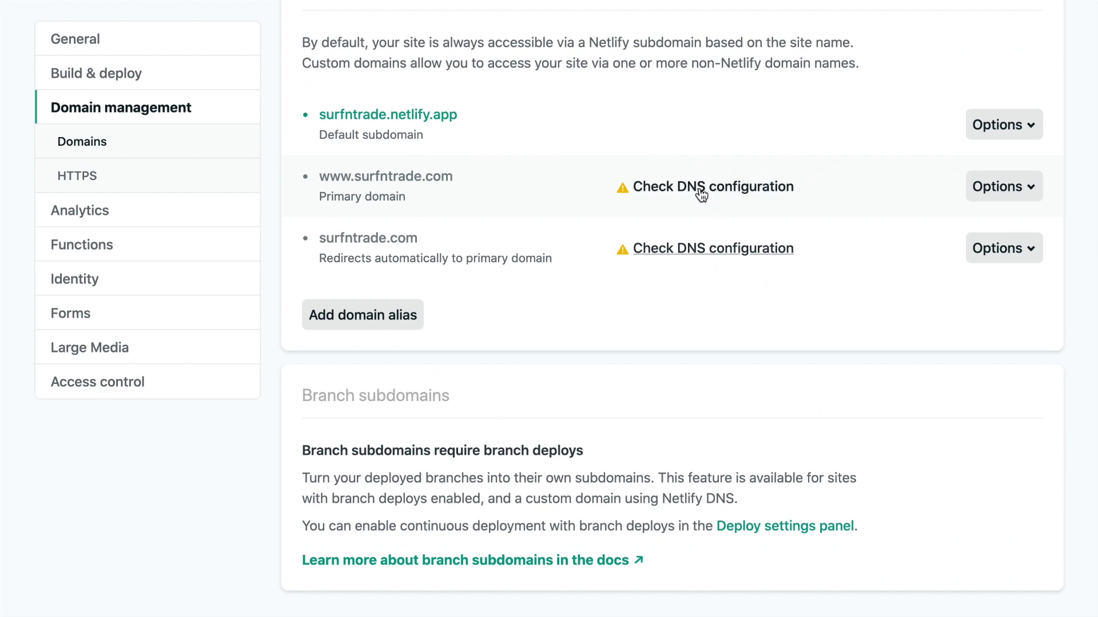
pyautogui.click(699, 190)
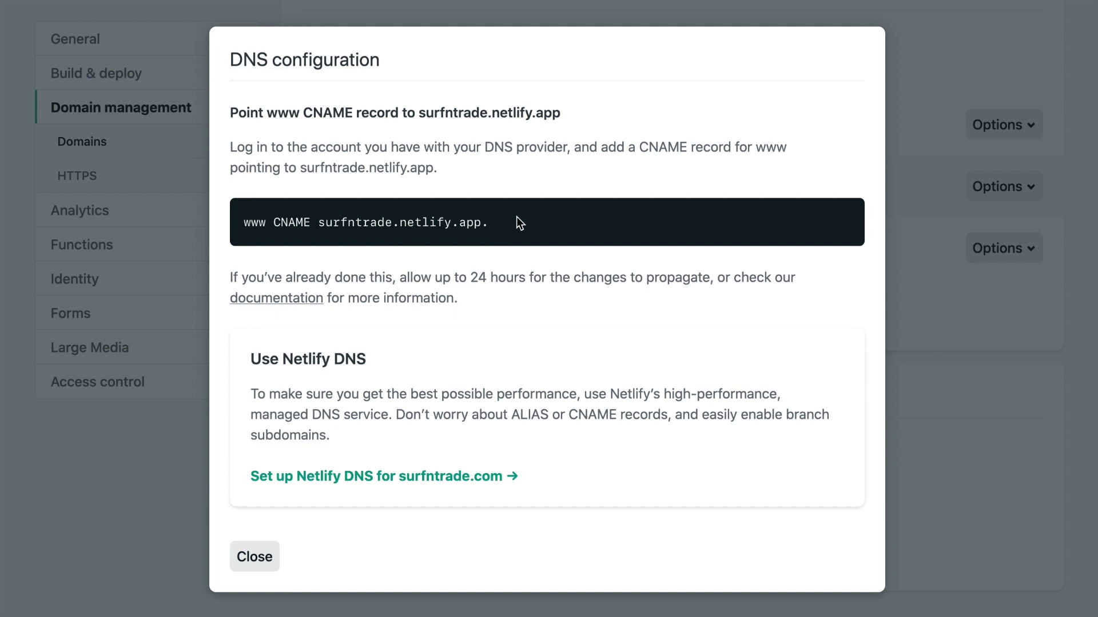
pyautogui.click(255, 563)
pyautogui.click(250, 564)
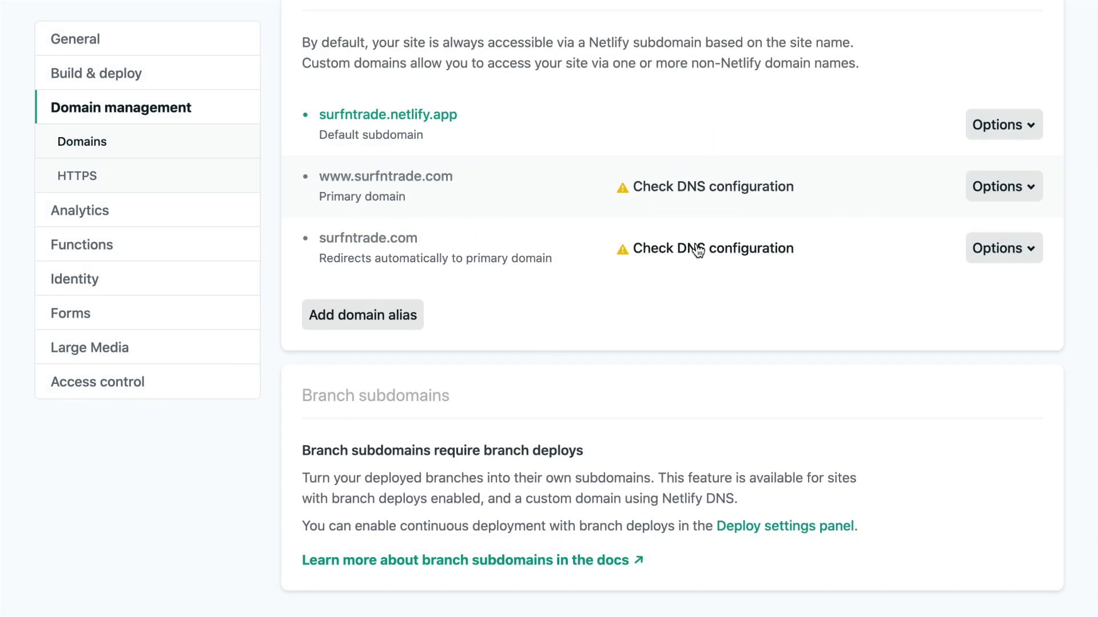
pyautogui.click(700, 248)
pyautogui.scroll(-1, 424, 371)
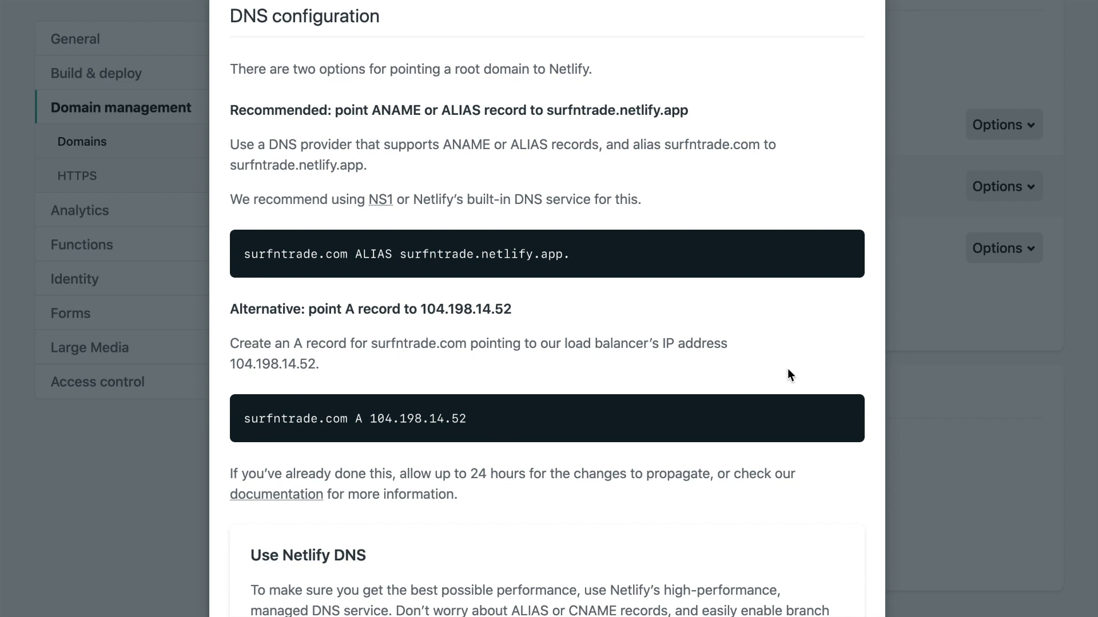
pyautogui.click(69, 534)
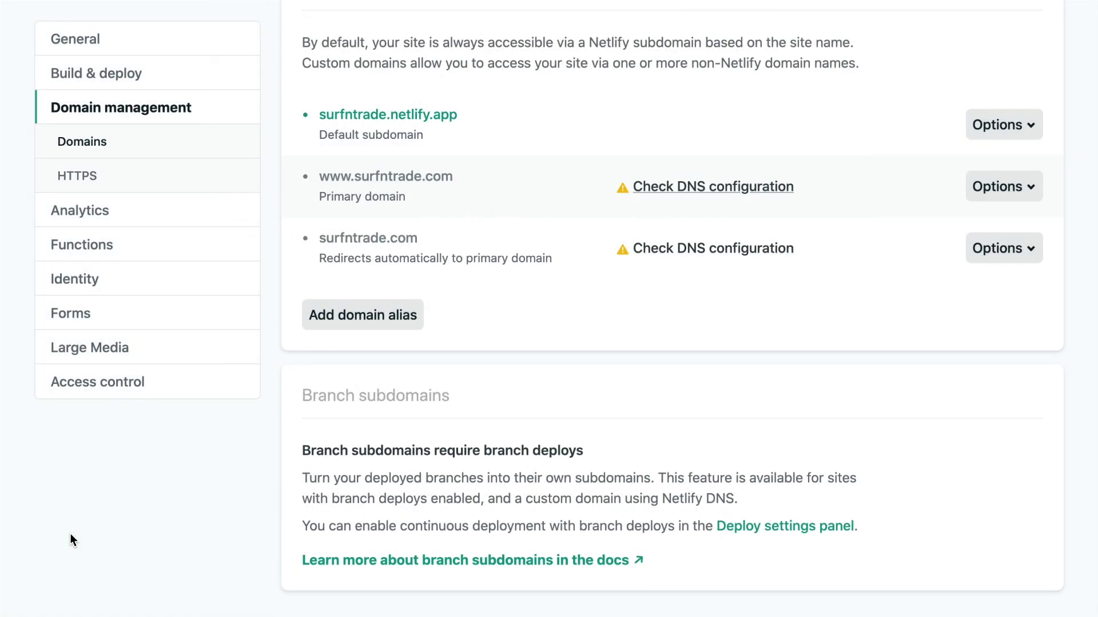